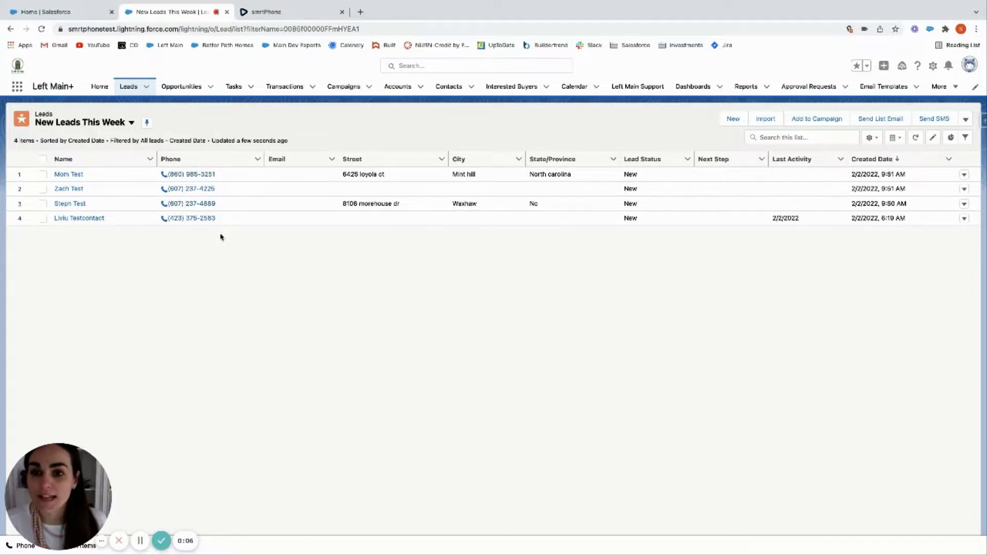
Switch from Salesforce's four-lead New Leads This Week list to the smrtPhone dashboard tab.
{"action": "left_click", "coordinate": [292, 16]}
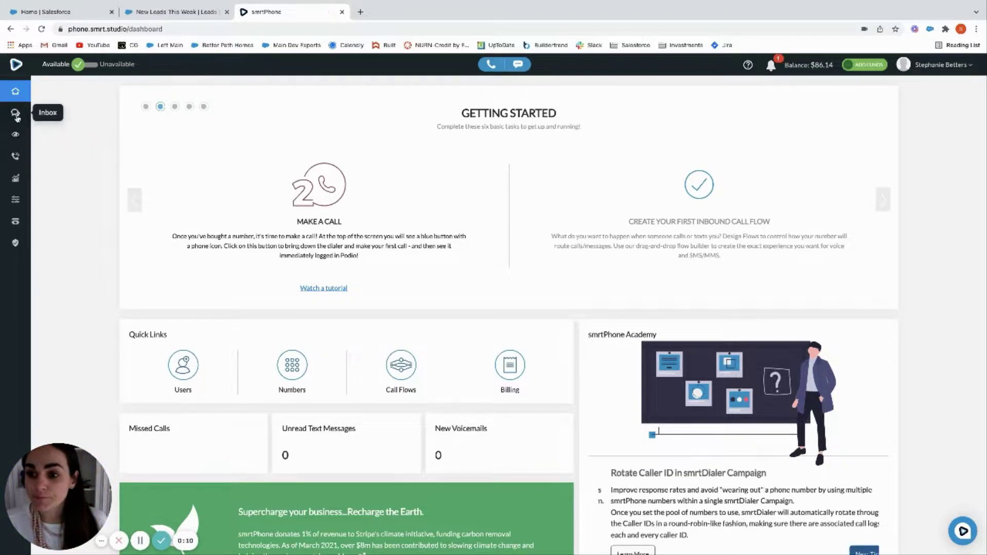
Open the smrtDialer Campaigns page from smrtPhone's left sidebar.
{"action": "left_click", "coordinate": [16, 156]}
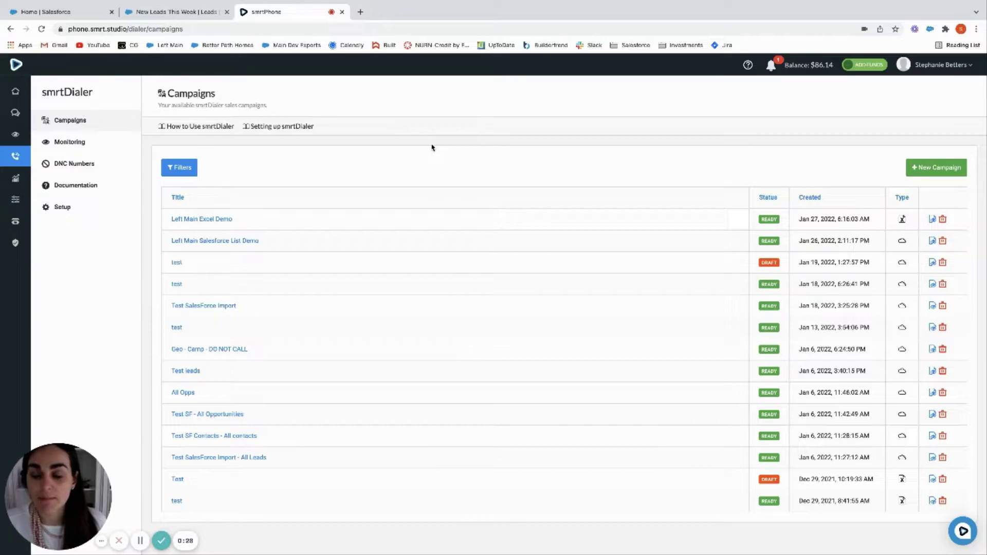
Create a new campaign titled 'New leads This Week Left Main' using the business number as caller ID.
{"action": "left_click", "coordinate": [930, 170]}
{"action": "left_click", "coordinate": [144, 210]}
{"action": "type", "text": "New lea"}
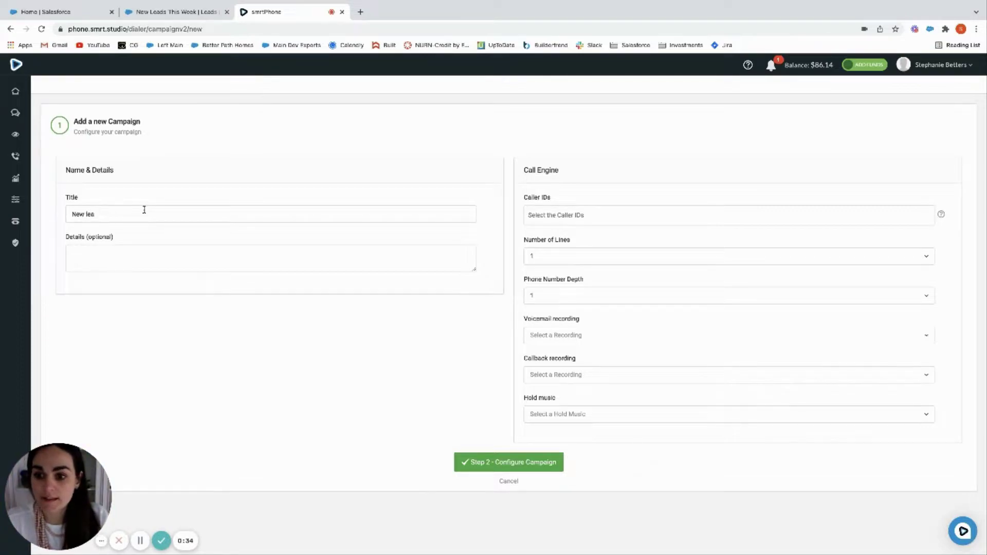
{"action": "type", "text": "ds This W"}
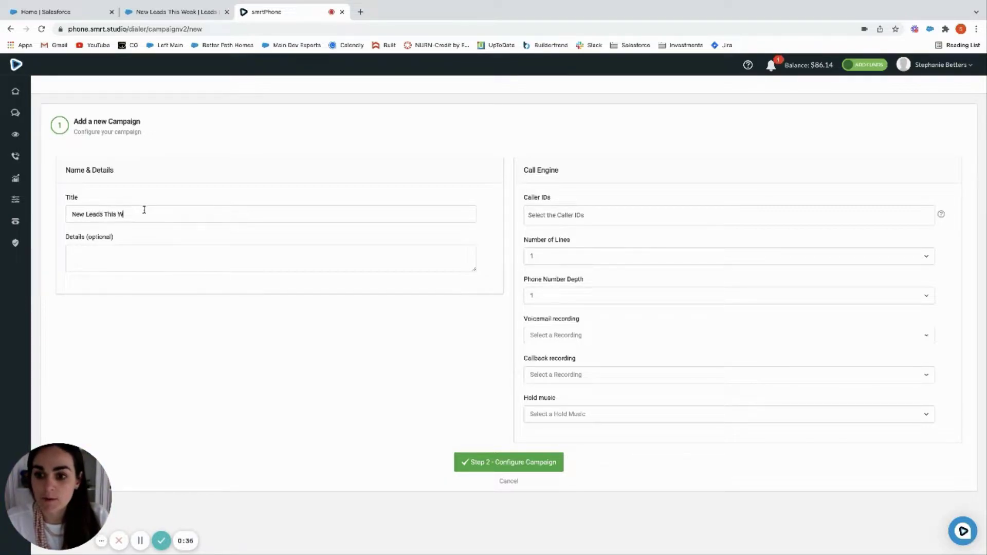
{"action": "type", "text": "eek Left Main"}
{"action": "left_click", "coordinate": [578, 215]}
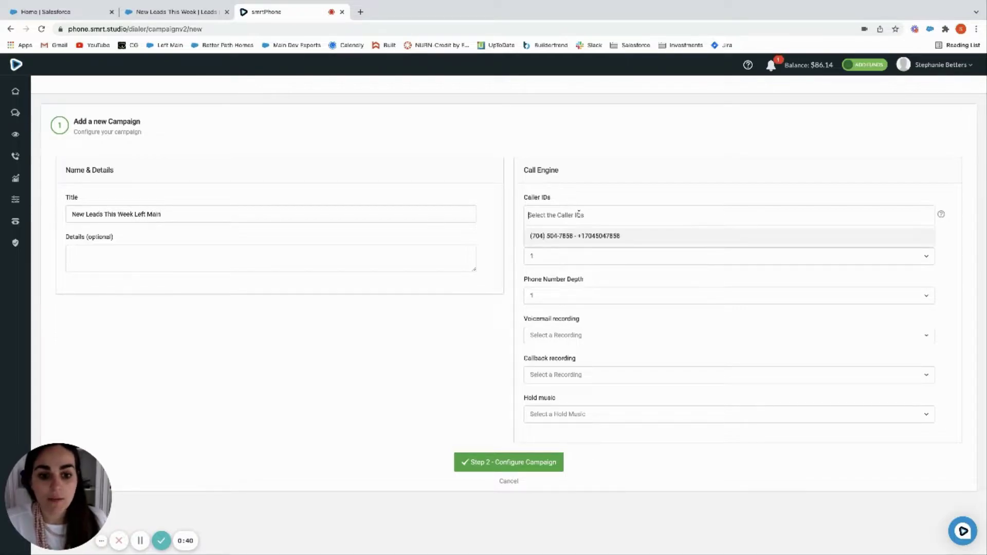
{"action": "left_click", "coordinate": [549, 238]}
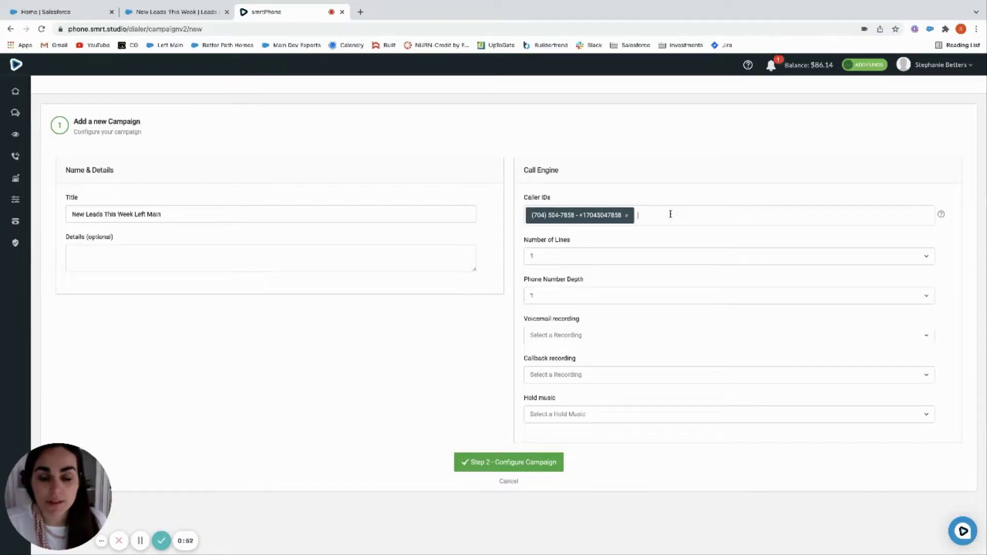
Set Number of Lines to 2 and bring up the Phone Number Depth options.
{"action": "left_click", "coordinate": [610, 256]}
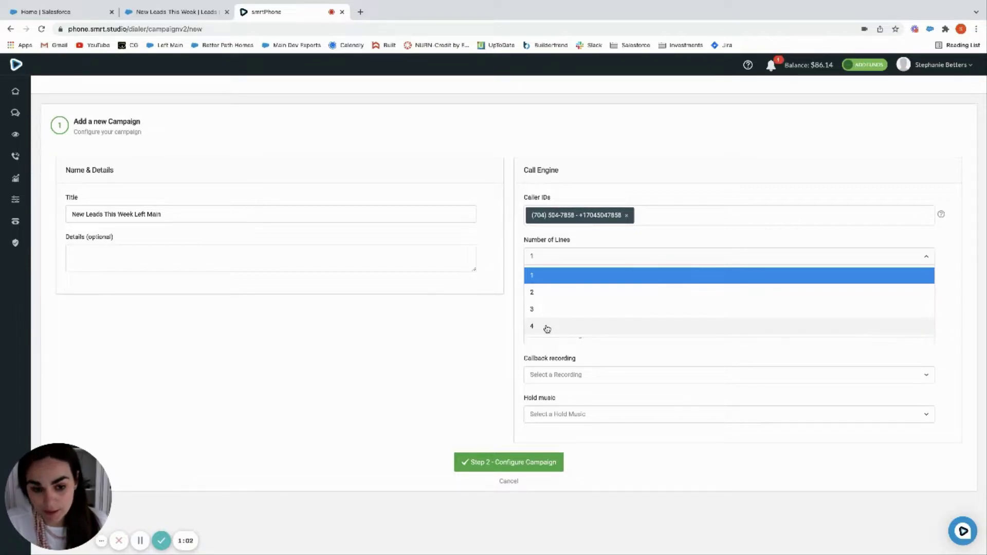
{"action": "left_click", "coordinate": [539, 297]}
{"action": "left_click", "coordinate": [556, 301]}
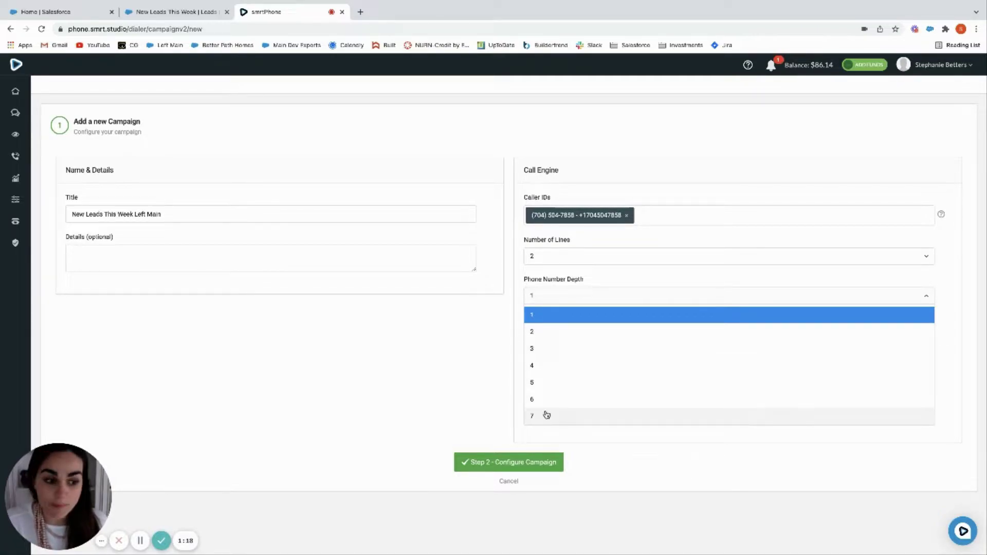
{"action": "scroll", "coordinate": [565, 368], "scroll_direction": "down", "scroll_amount": 1}
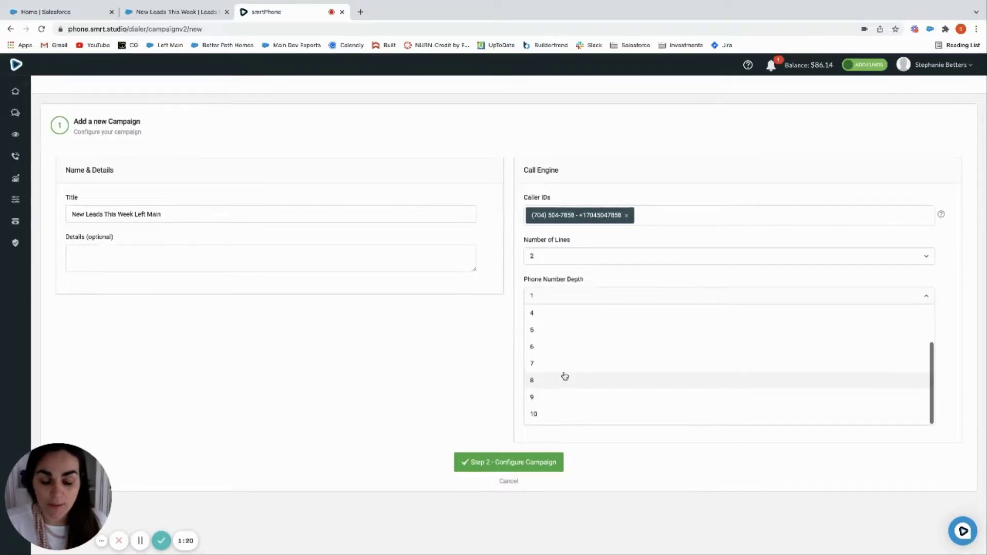
{"action": "scroll", "coordinate": [564, 376], "scroll_direction": "up", "scroll_amount": 1}
Set phone number depth to 2 and choose the Voicemail Drop recording for voicemail.
{"action": "left_click", "coordinate": [535, 333]}
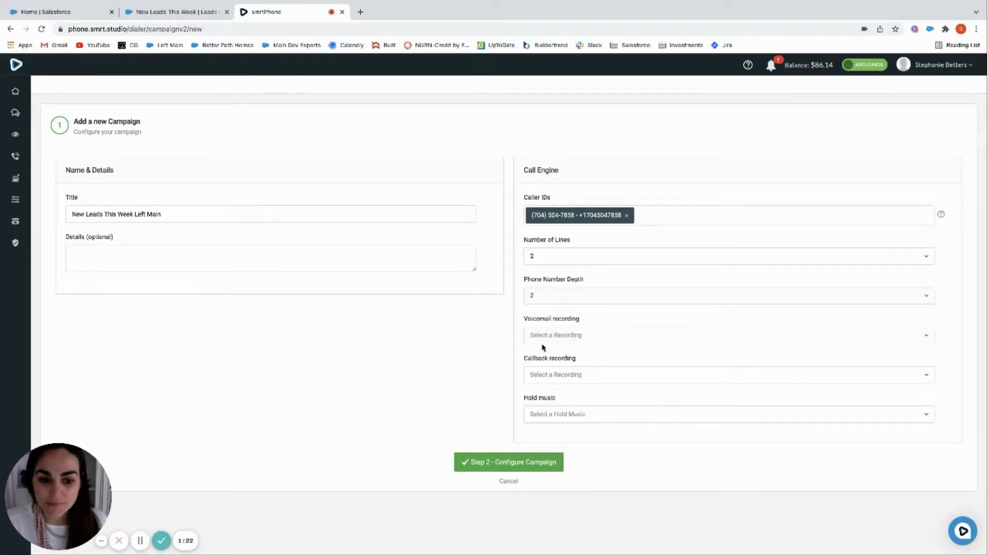
{"action": "left_click", "coordinate": [568, 336]}
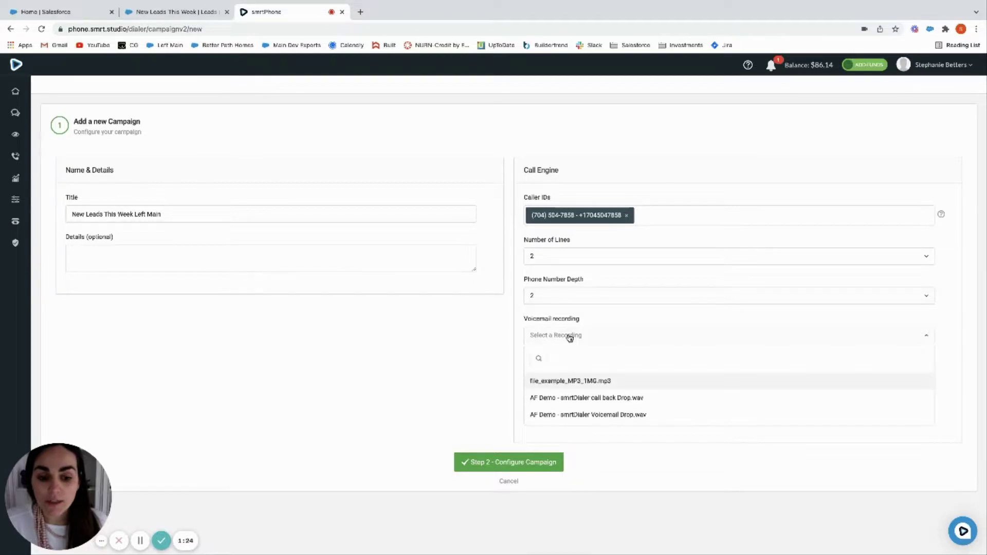
{"action": "left_click", "coordinate": [574, 329]}
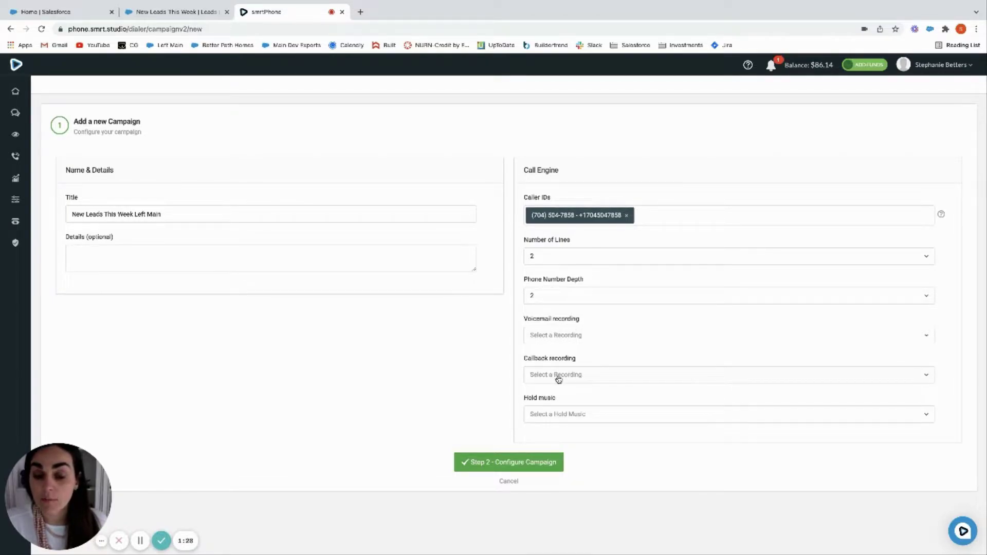
{"action": "left_click", "coordinate": [941, 65]}
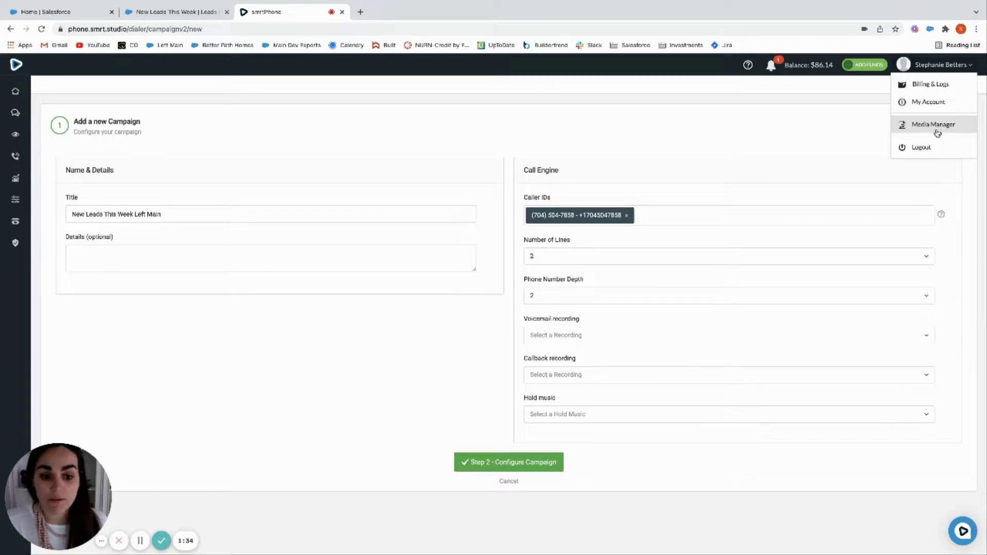
{"action": "left_click", "coordinate": [563, 335]}
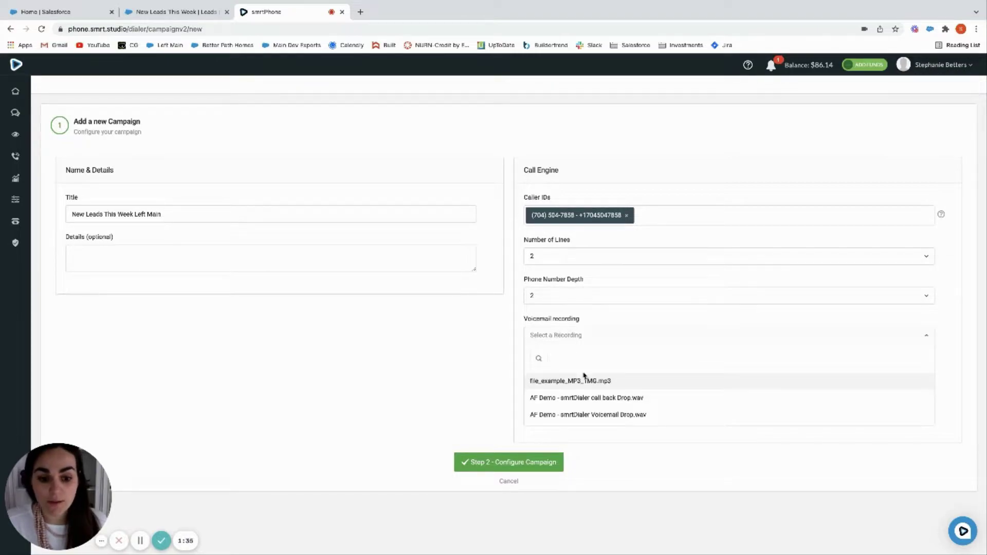
{"action": "left_click", "coordinate": [594, 398]}
{"action": "left_click", "coordinate": [653, 339]}
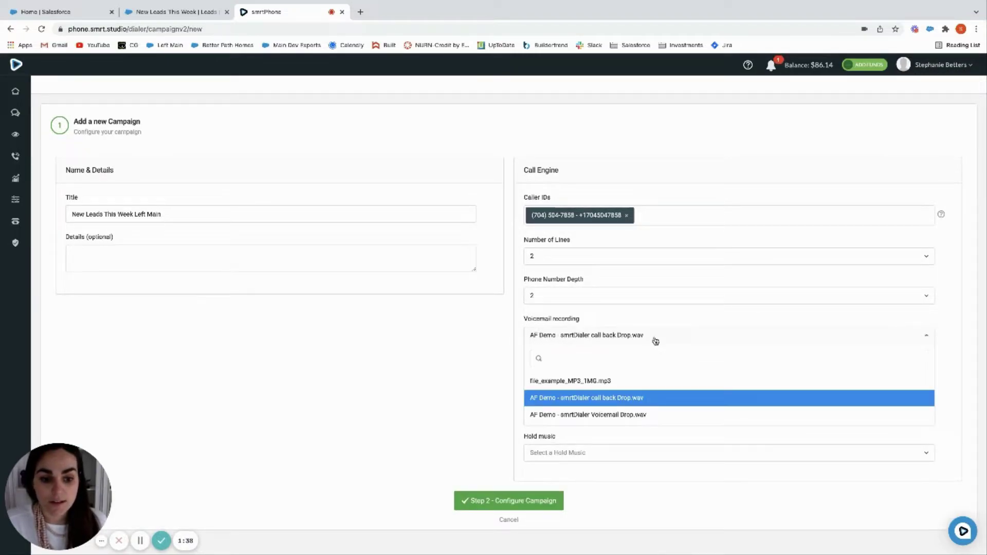
{"action": "left_click", "coordinate": [619, 416]}
Use the call back Drop recording for callbacks and Guitar 1 as hold music.
{"action": "left_click", "coordinate": [596, 418]}
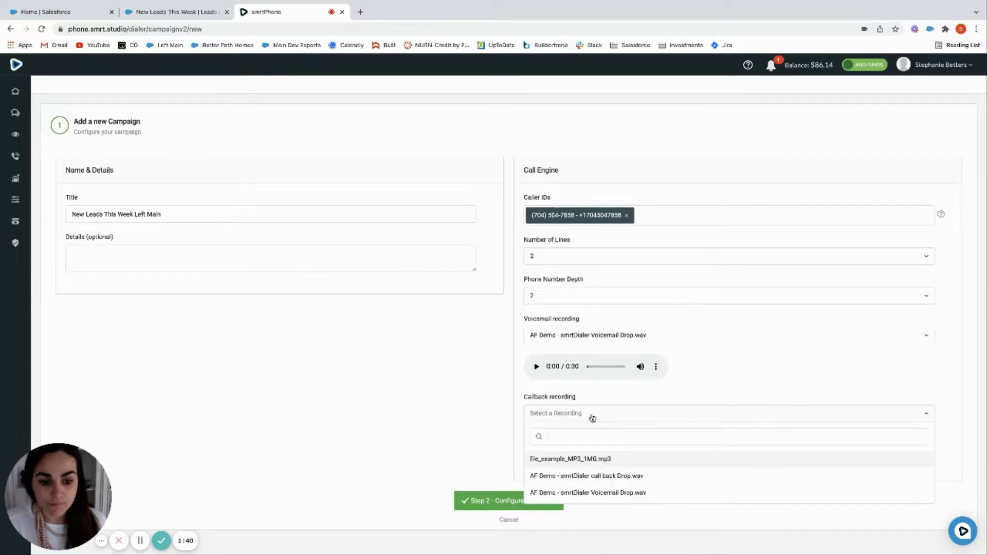
{"action": "left_click", "coordinate": [602, 471]}
{"action": "scroll", "coordinate": [499, 398], "scroll_direction": "down", "scroll_amount": 1}
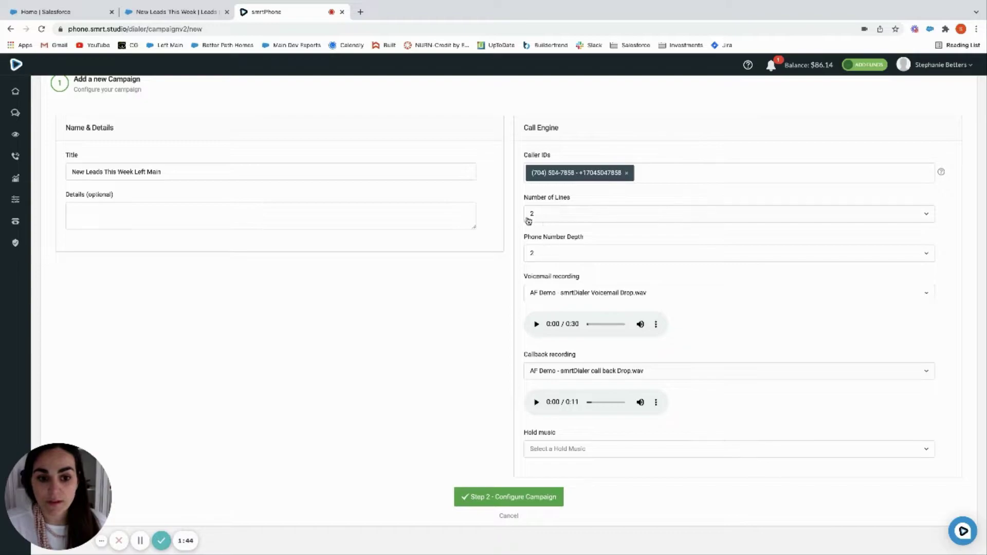
{"action": "left_click", "coordinate": [573, 458]}
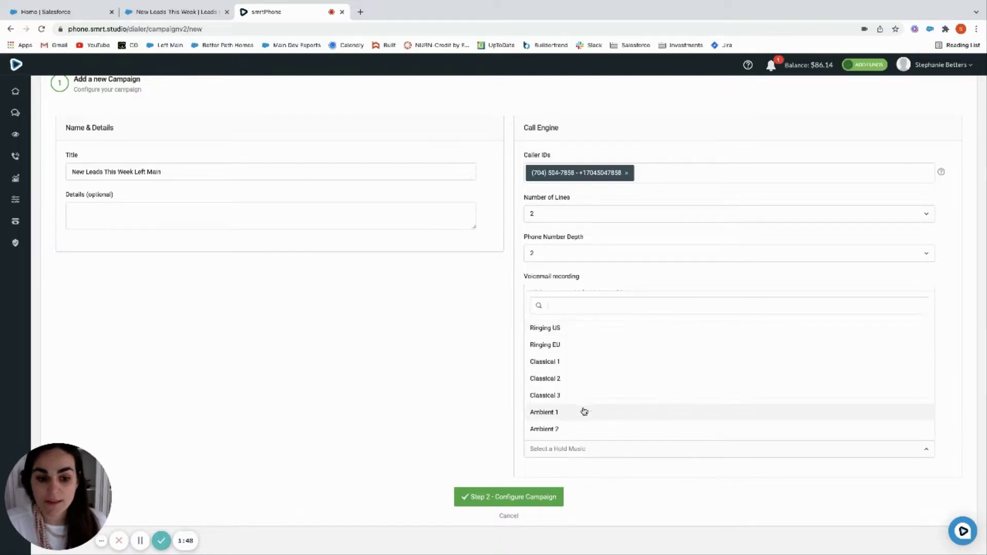
{"action": "scroll", "coordinate": [595, 399], "scroll_direction": "down", "scroll_amount": 2}
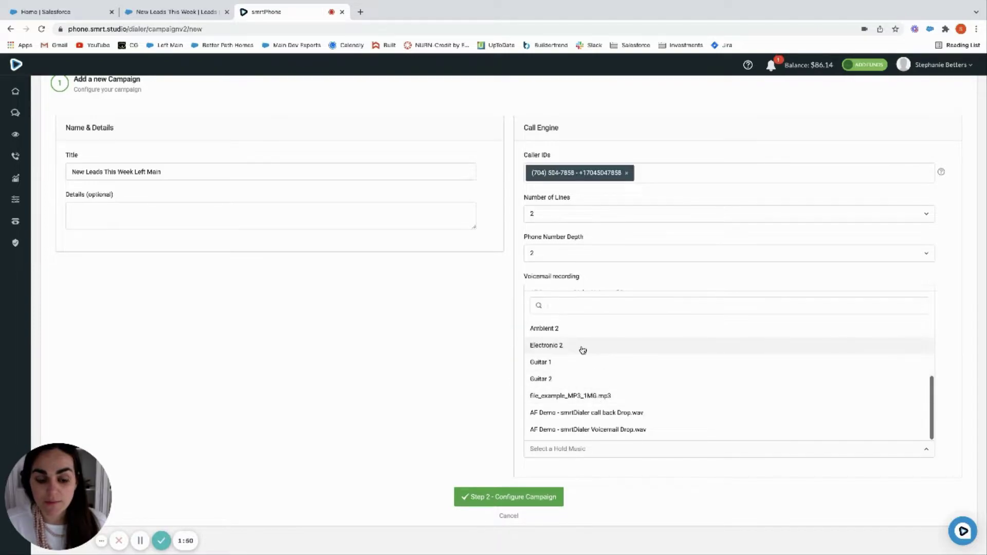
{"action": "left_click", "coordinate": [567, 362]}
{"action": "scroll", "coordinate": [478, 383], "scroll_direction": "down", "scroll_amount": 1}
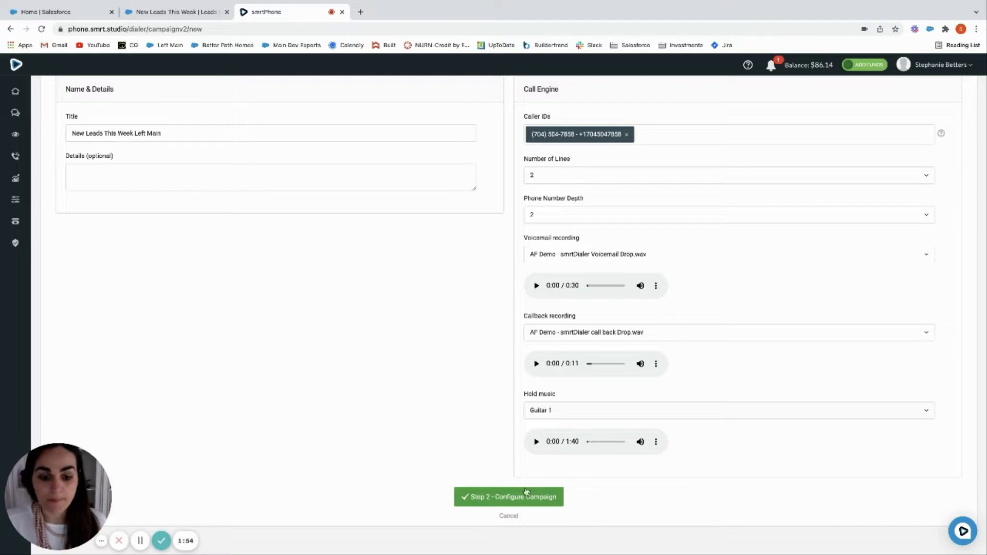
Save the call engine settings and make this a Salesforce campaign.
{"action": "left_click", "coordinate": [526, 498]}
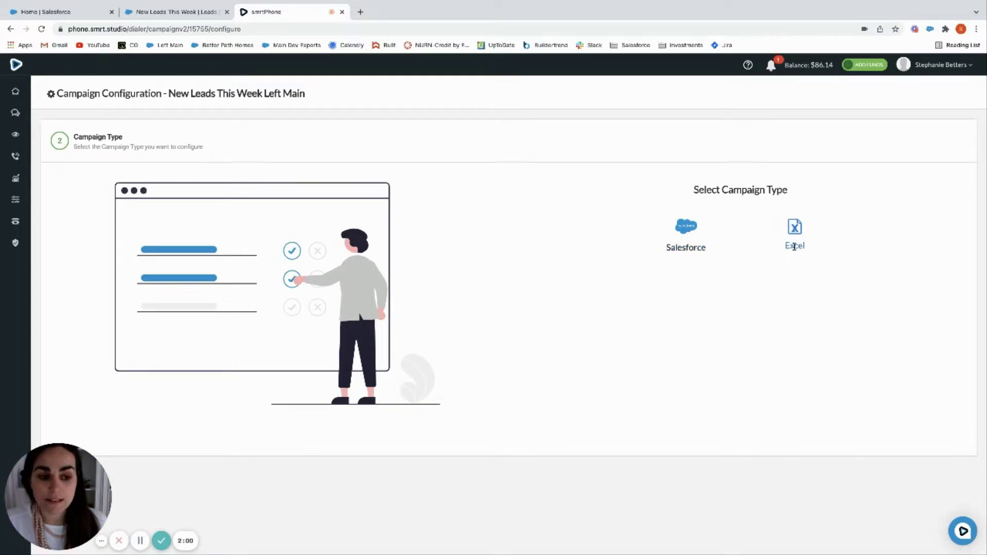
{"action": "left_click", "coordinate": [682, 246]}
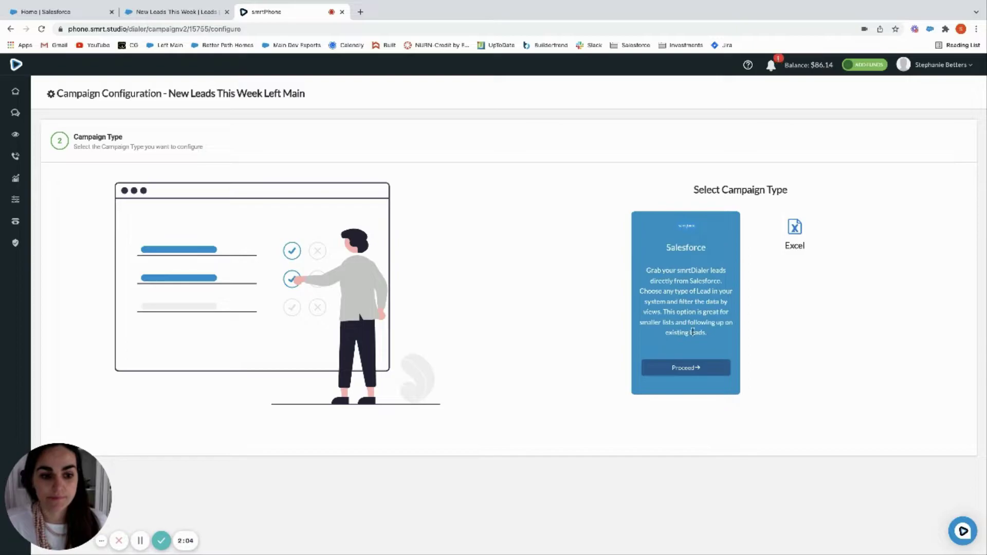
{"action": "left_click", "coordinate": [687, 366]}
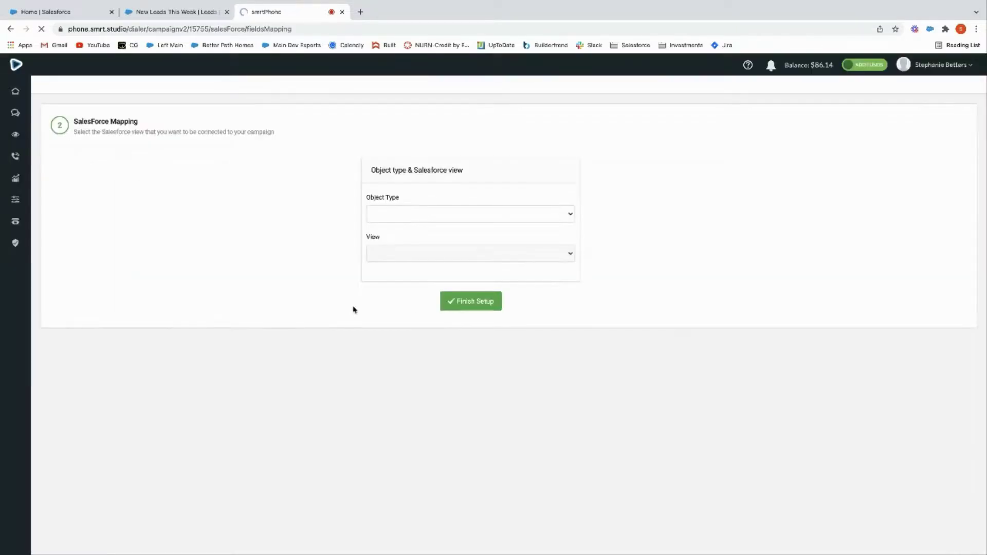
Set the object type to Lead and compare the View choices with Salesforce's list views.
{"action": "left_click", "coordinate": [415, 216]}
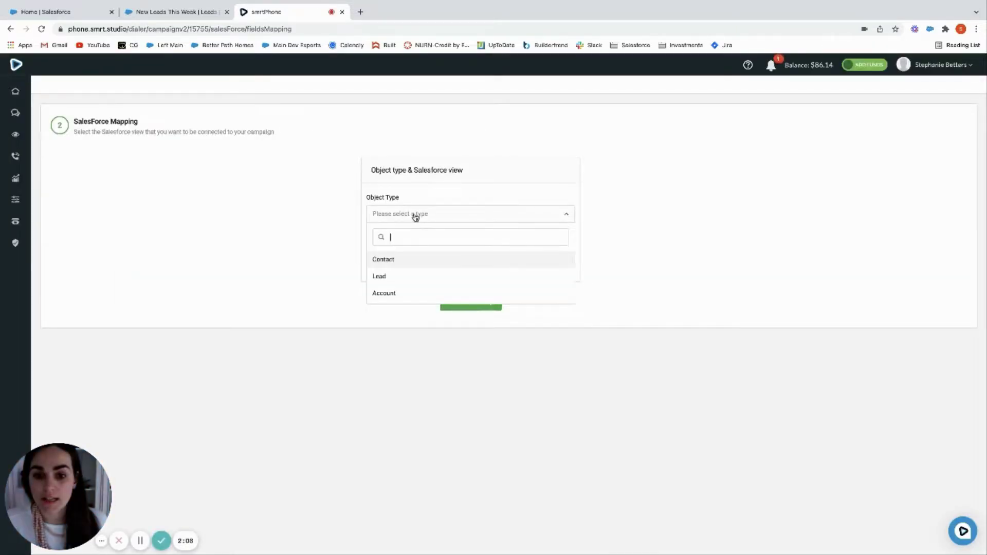
{"action": "left_click", "coordinate": [389, 280]}
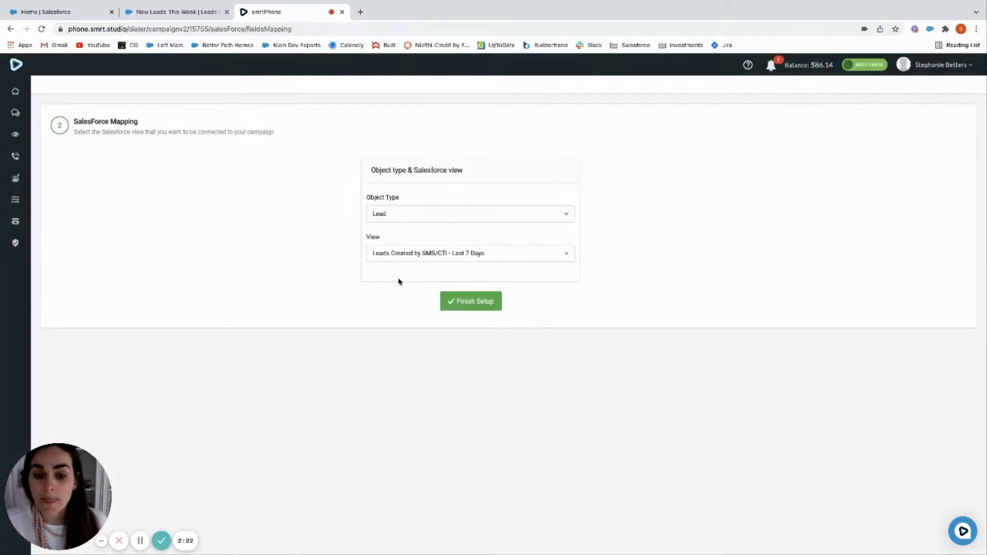
{"action": "left_click", "coordinate": [417, 258]}
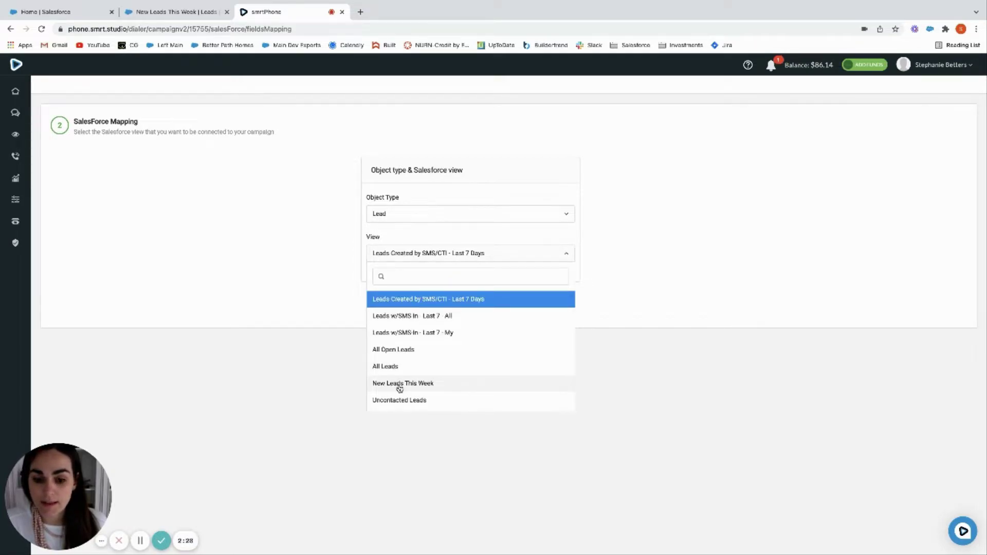
{"action": "scroll", "coordinate": [405, 381], "scroll_direction": "down", "scroll_amount": 5}
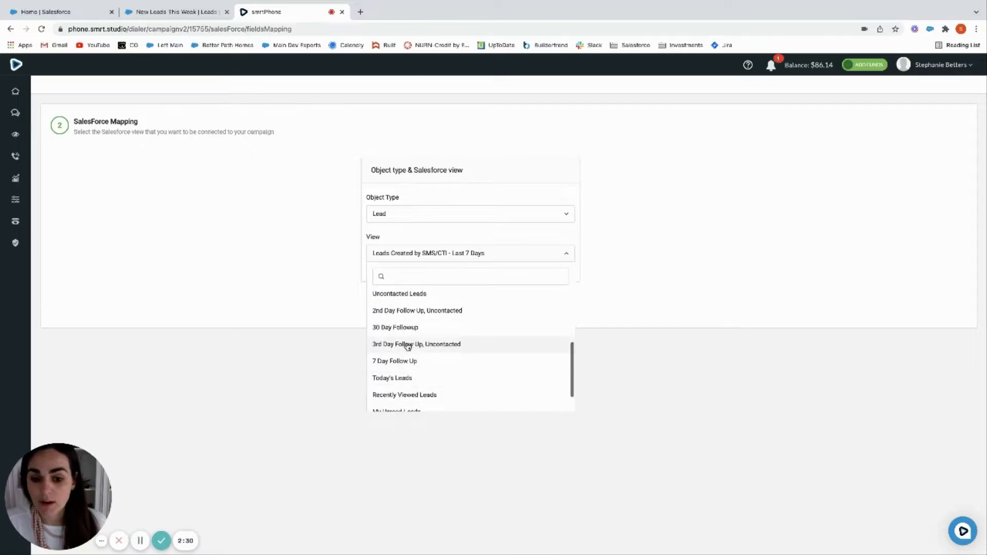
{"action": "left_click", "coordinate": [177, 11]}
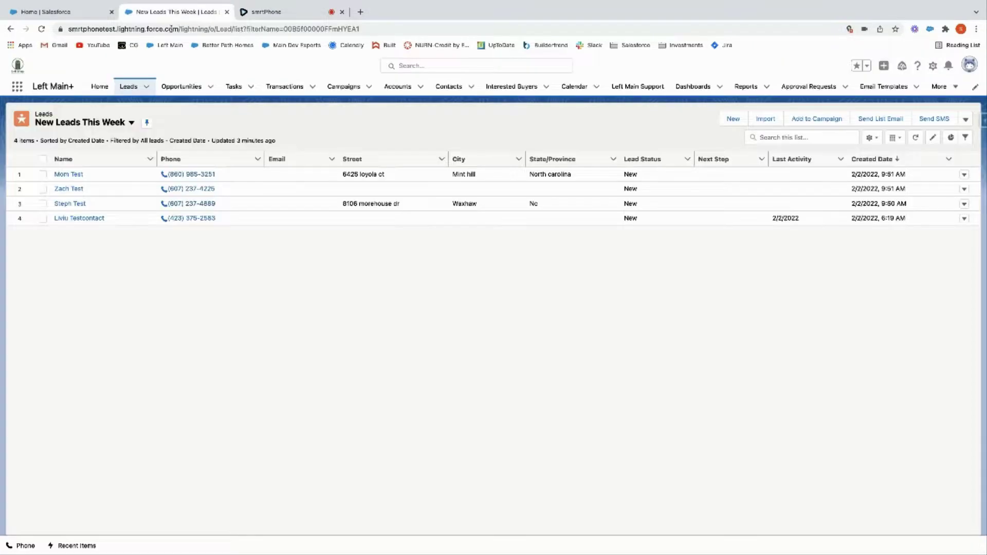
{"action": "left_click", "coordinate": [94, 126]}
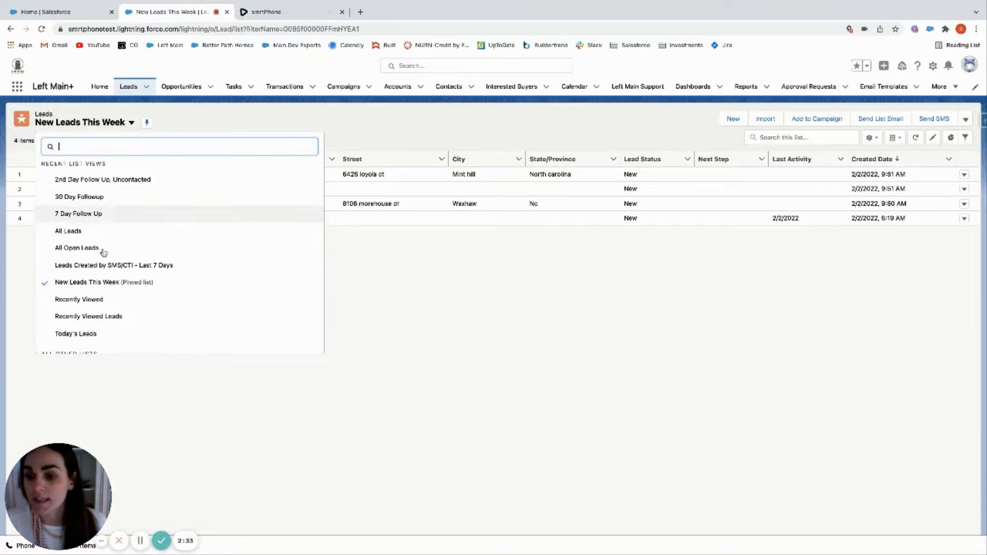
{"action": "left_click", "coordinate": [268, 12]}
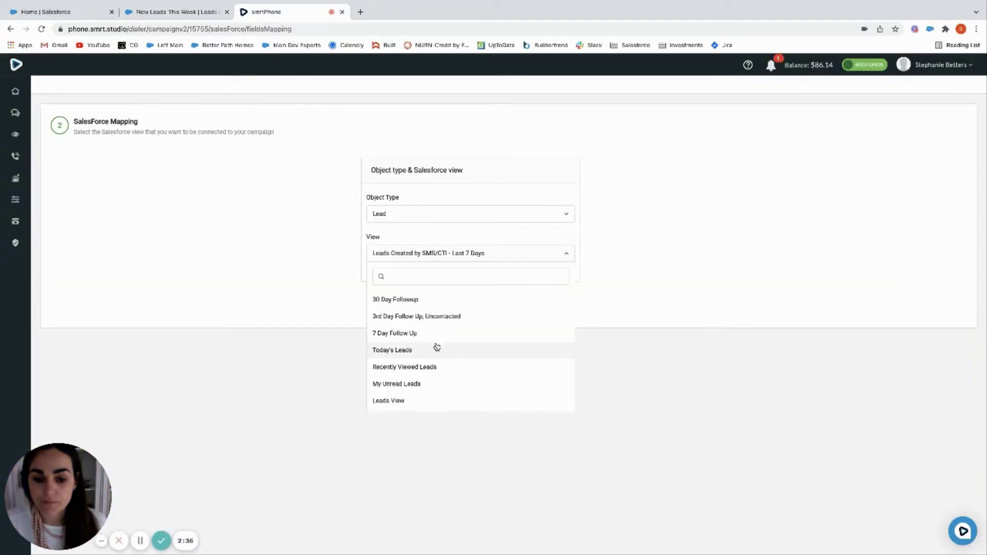
Link the 'New Leads This Week' view, finish setup, and review the resulting campaign settings.
{"action": "scroll", "coordinate": [404, 363], "scroll_direction": "up", "scroll_amount": 5}
{"action": "left_click", "coordinate": [403, 332]}
{"action": "left_click", "coordinate": [462, 302]}
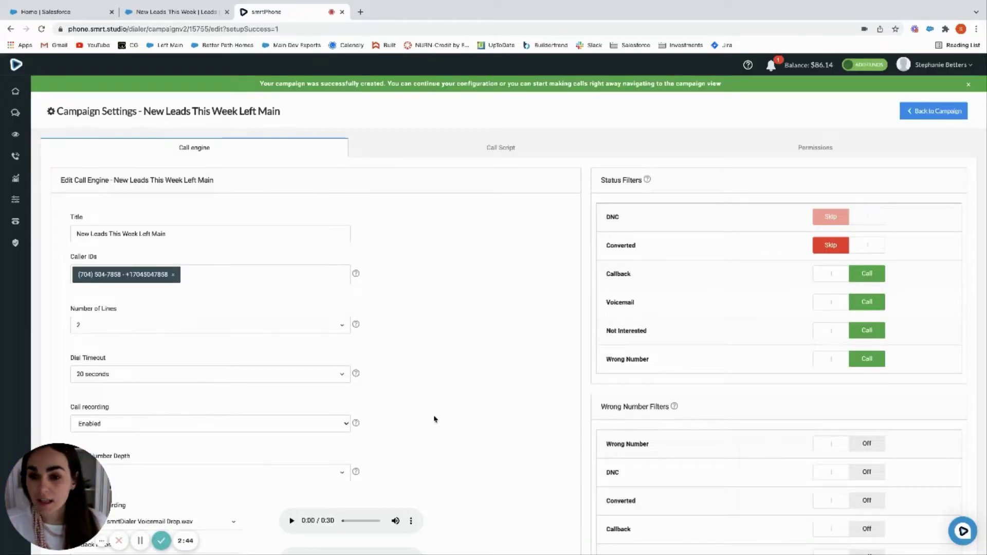
{"action": "scroll", "coordinate": [488, 388], "scroll_direction": "down", "scroll_amount": 3}
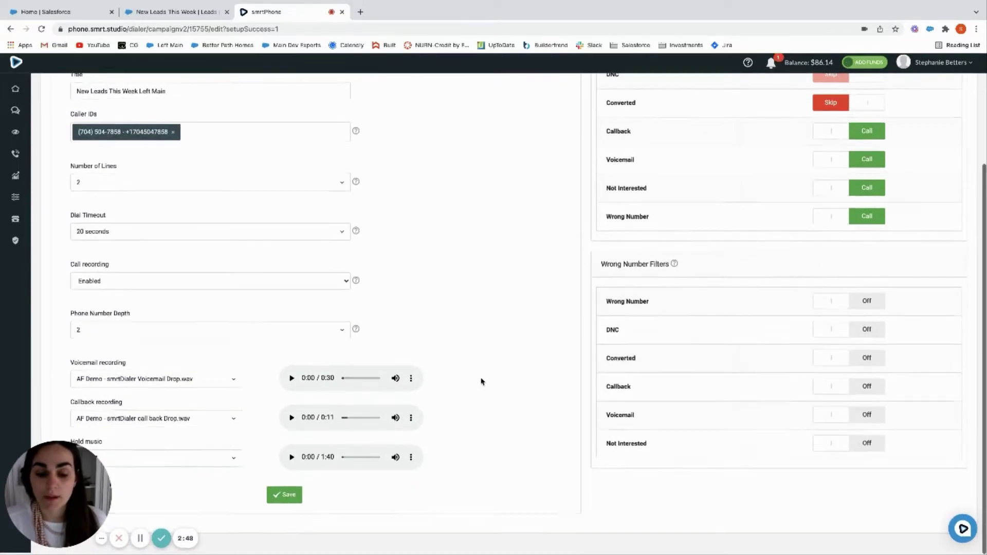
{"action": "scroll", "coordinate": [467, 371], "scroll_direction": "up", "scroll_amount": 3}
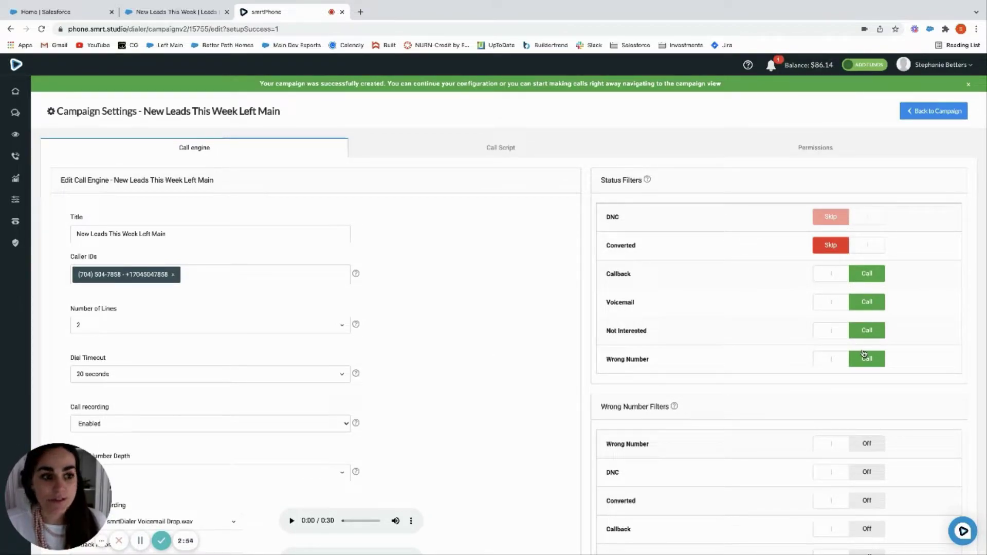
{"action": "scroll", "coordinate": [863, 352], "scroll_direction": "down", "scroll_amount": 3}
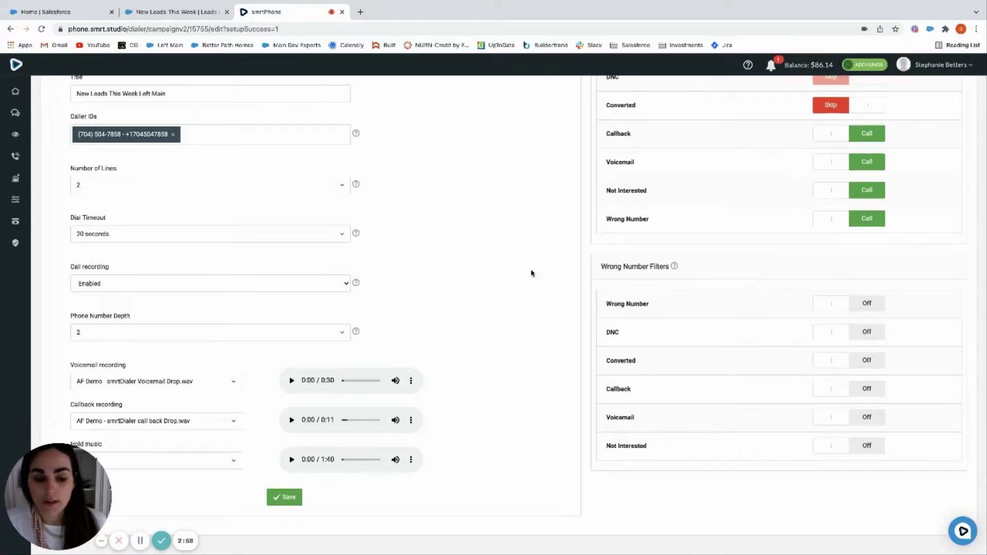
{"action": "left_click", "coordinate": [849, 308]}
{"action": "left_click", "coordinate": [850, 360]}
{"action": "scroll", "coordinate": [819, 325], "scroll_direction": "up", "scroll_amount": 5}
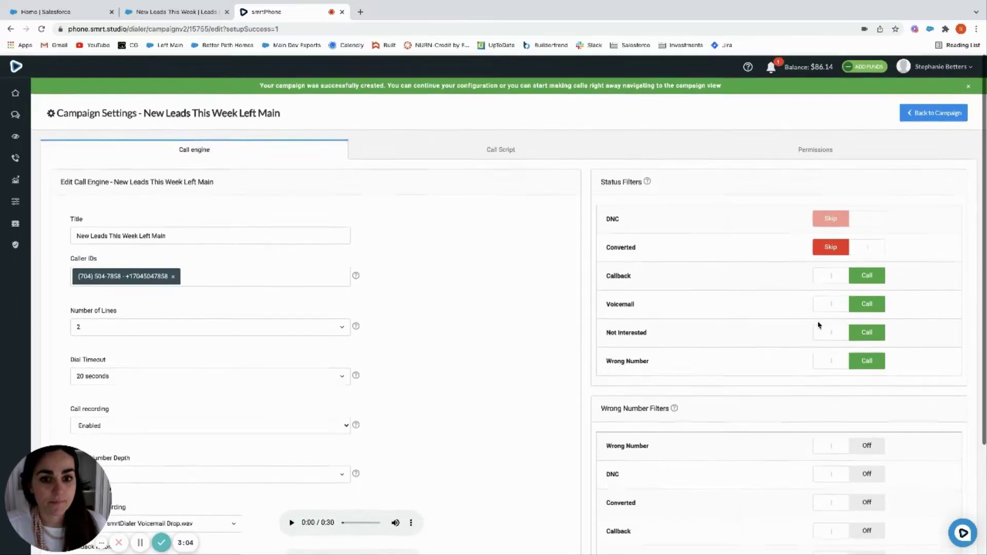
{"action": "left_click", "coordinate": [484, 142]}
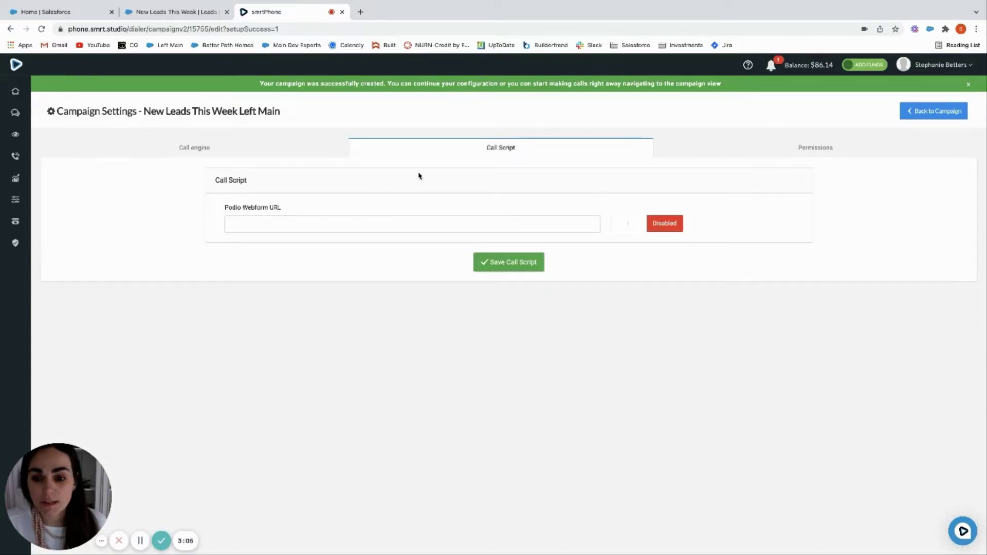
{"action": "left_click", "coordinate": [732, 150]}
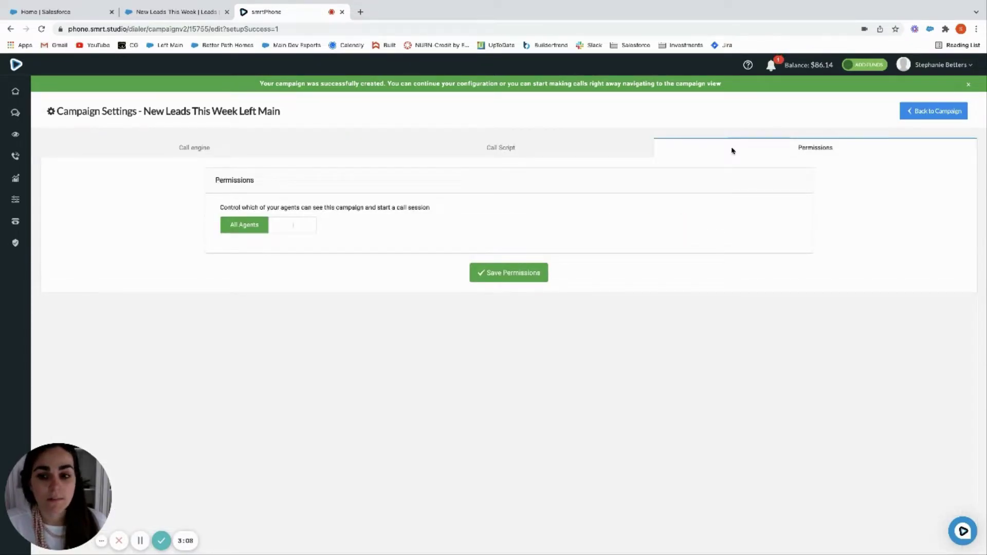
{"action": "left_click", "coordinate": [246, 229]}
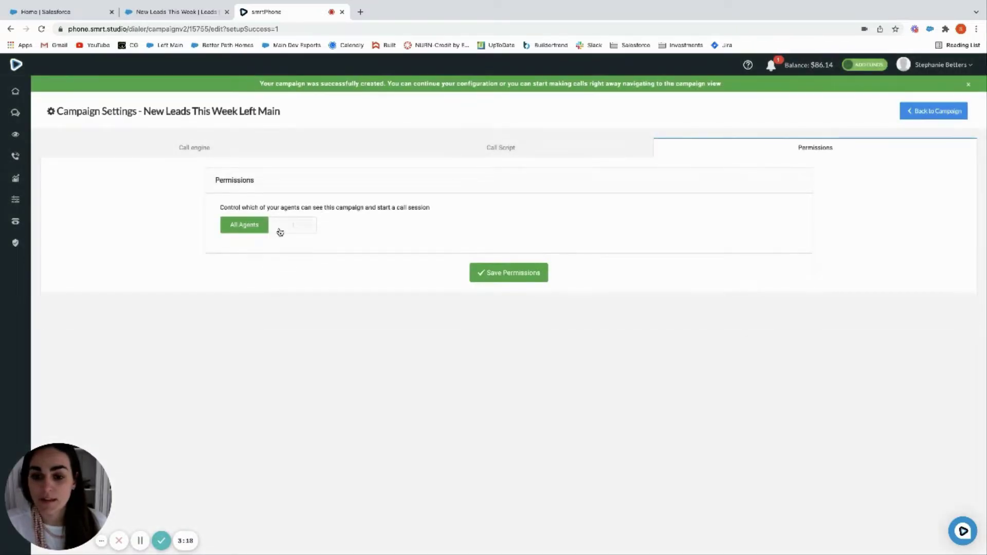
{"action": "left_click", "coordinate": [281, 226]}
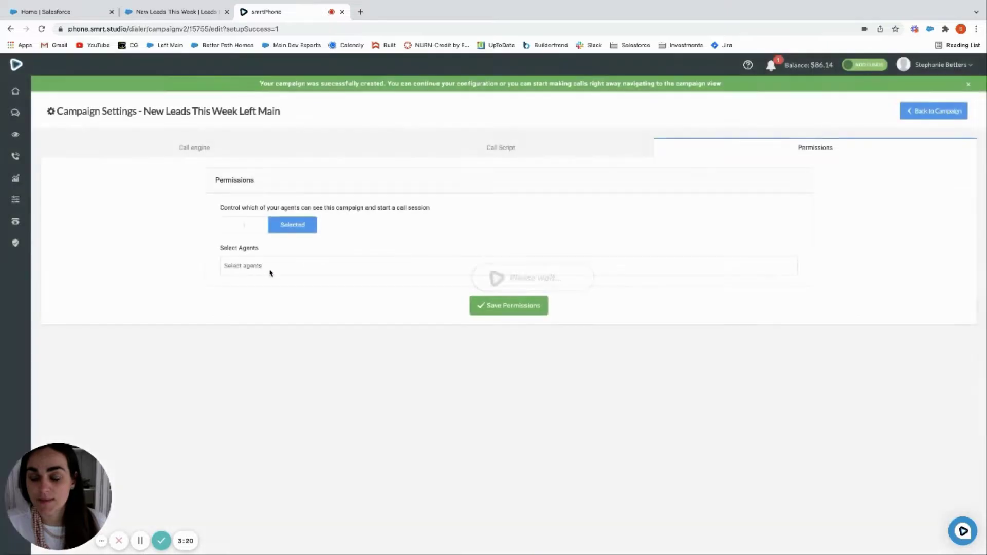
{"action": "left_click", "coordinate": [255, 265]}
{"action": "left_click", "coordinate": [248, 231]}
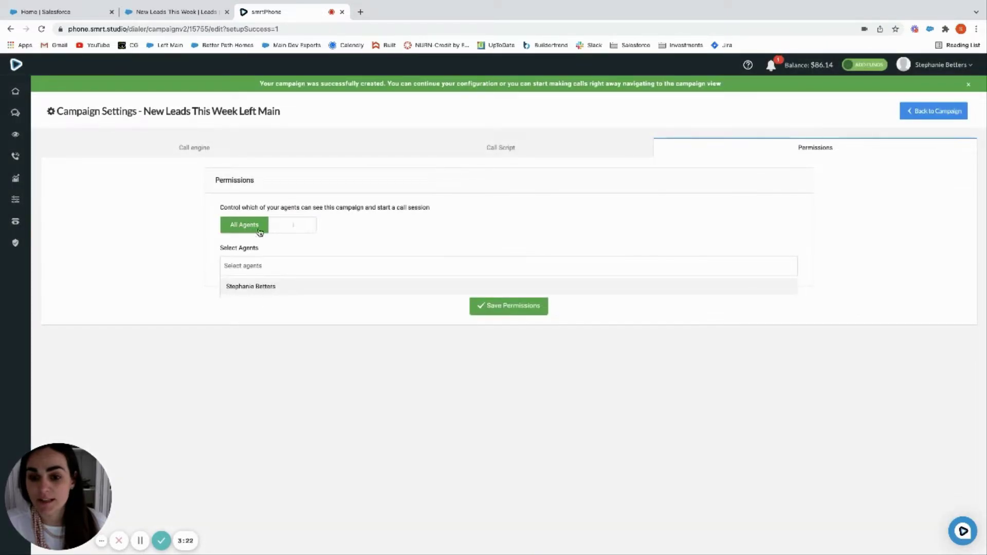
{"action": "left_click", "coordinate": [203, 147]}
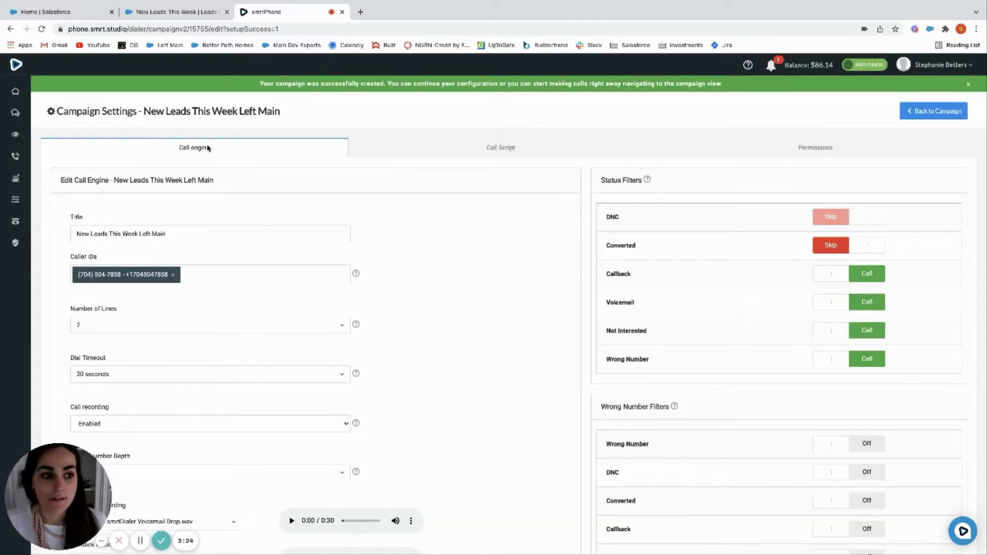
{"action": "scroll", "coordinate": [489, 355], "scroll_direction": "down", "scroll_amount": 3}
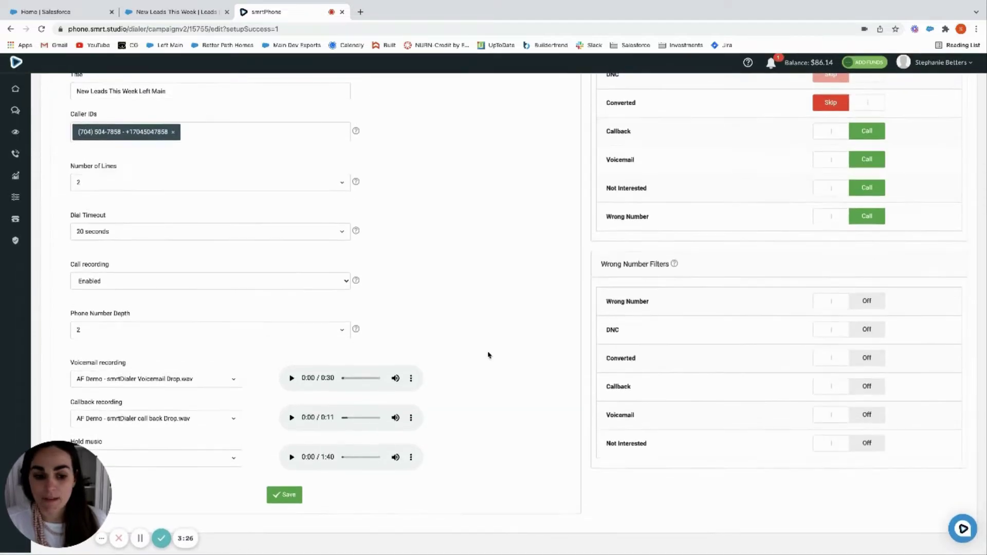
Save the Call engine settings, then start a new call session for the campaign.
{"action": "left_click", "coordinate": [284, 495]}
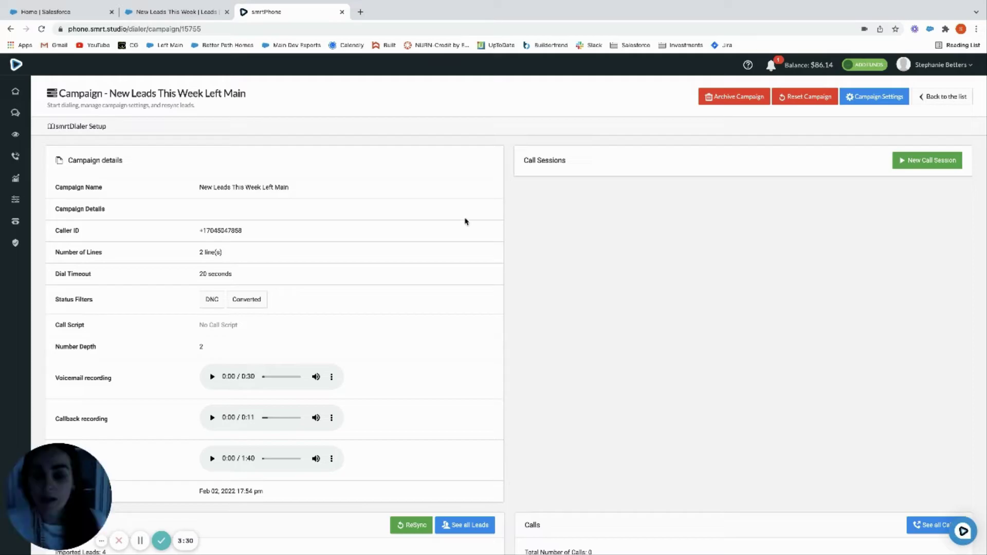
{"action": "left_click", "coordinate": [923, 164]}
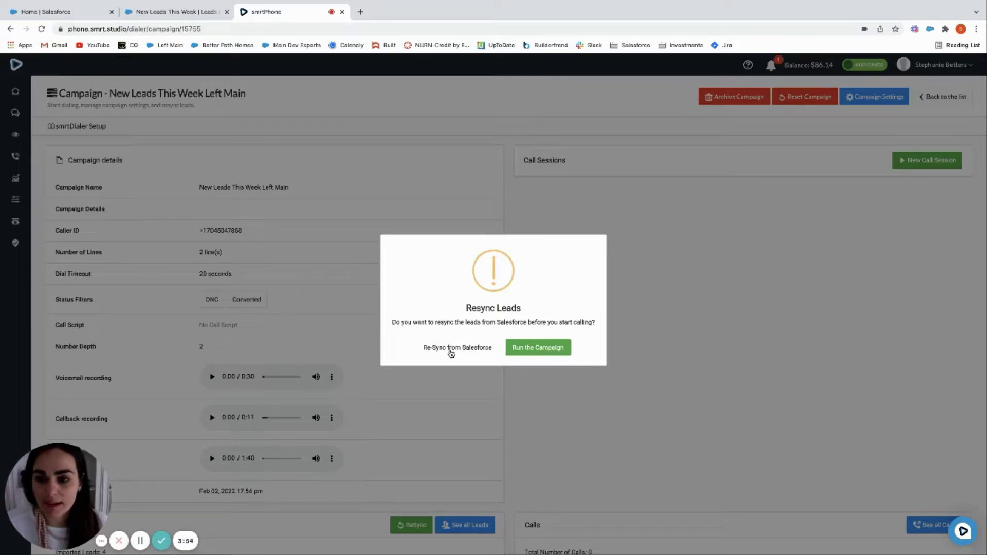
Re-sync the campaign's 4 leads from Salesforce, with 0 skipped, and acknowledge the completion notice.
{"action": "left_click", "coordinate": [451, 349]}
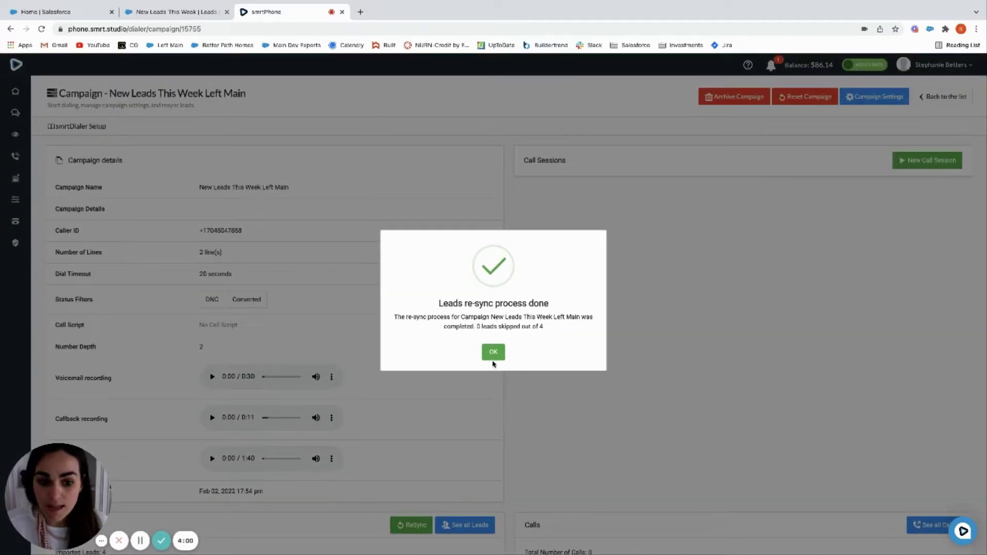
{"action": "left_click", "coordinate": [493, 354]}
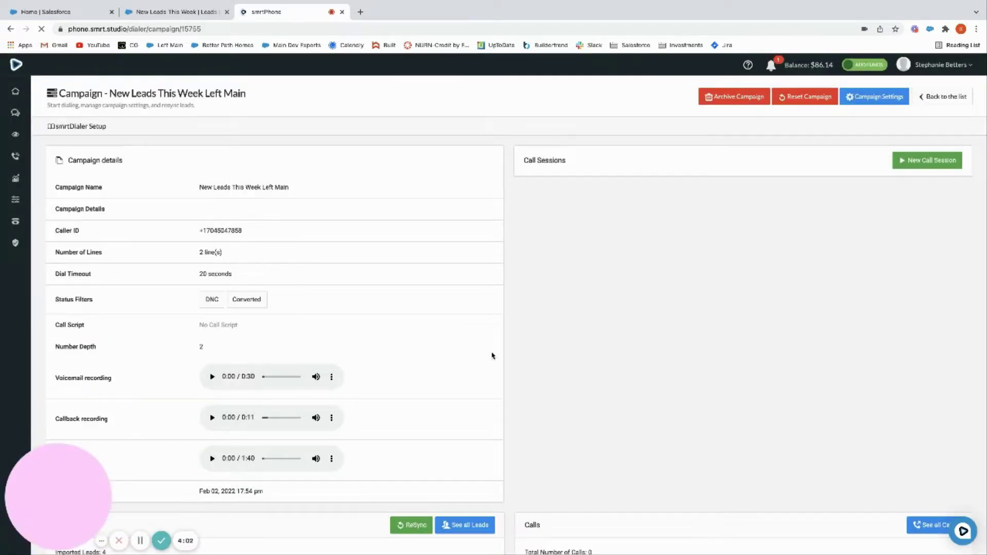
Run the campaign and start dialing its leads across two lines.
{"action": "left_click", "coordinate": [936, 163]}
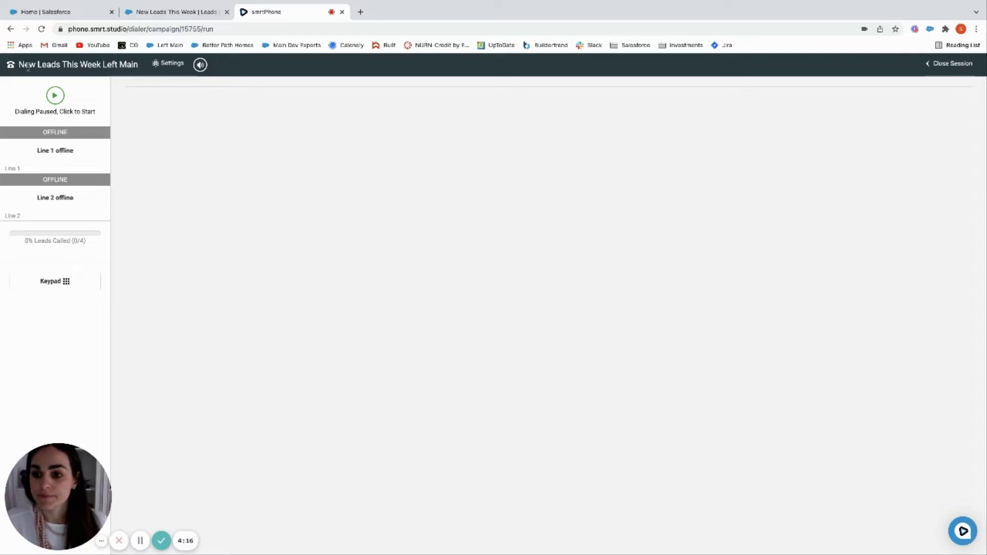
{"action": "left_click", "coordinate": [54, 95]}
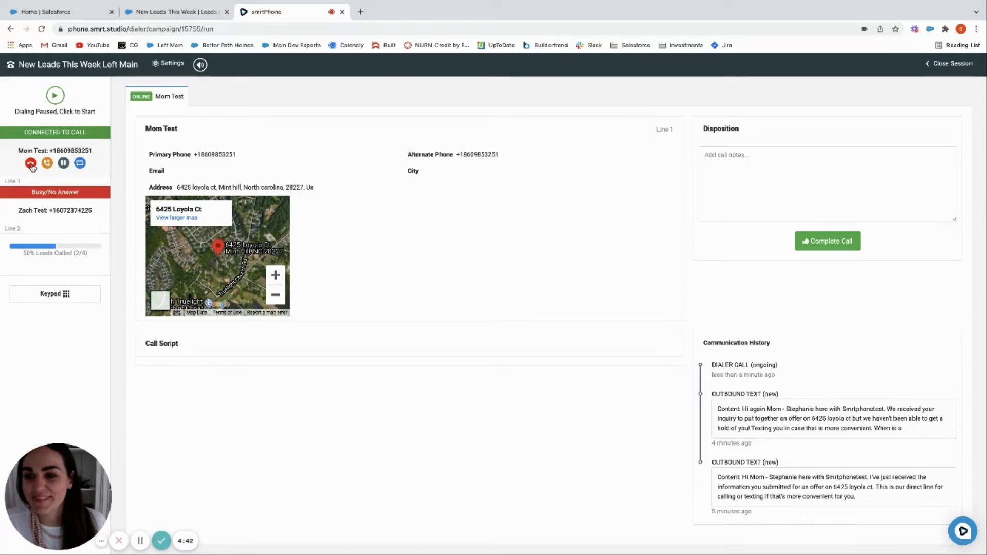
Hang up, note 'Mom picked up- call back later', and complete the call as Callback.
{"action": "left_click", "coordinate": [31, 163]}
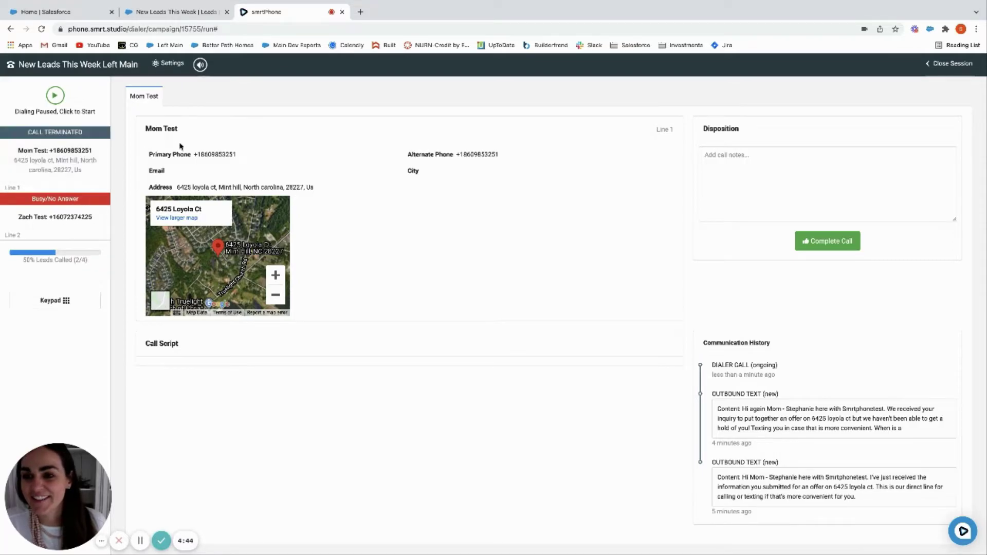
{"action": "left_click", "coordinate": [826, 169]}
{"action": "type", "text": "Mom pi"}
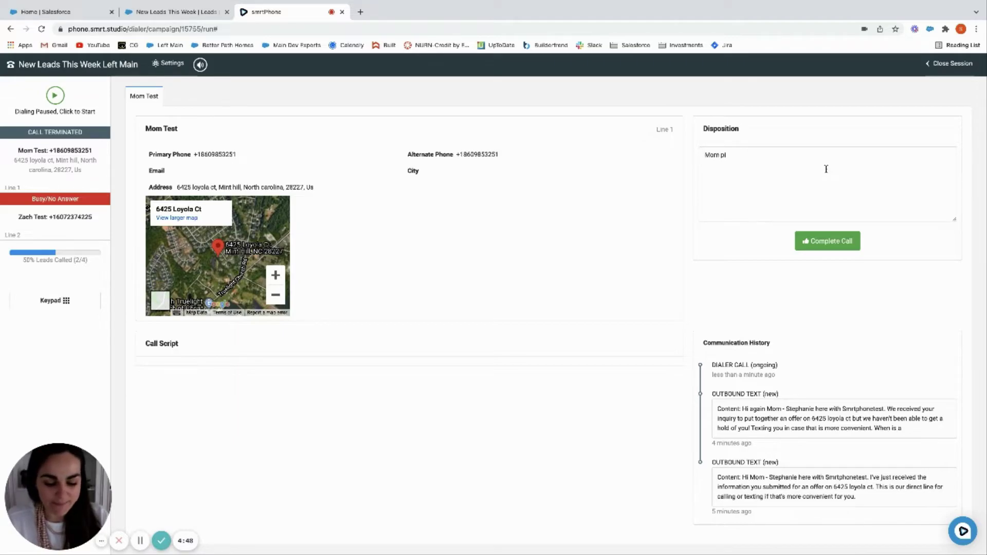
{"action": "type", "text": "cked up- call b"}
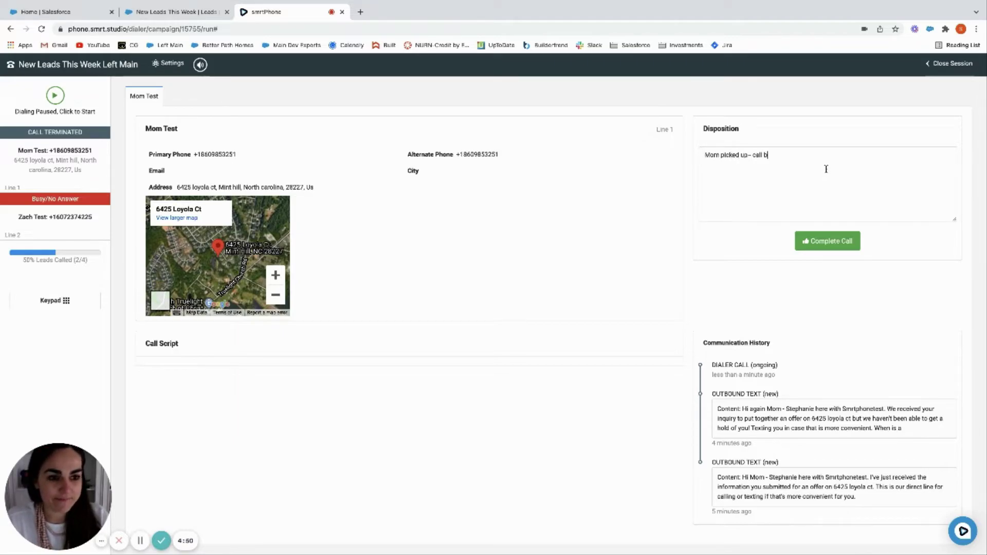
{"action": "type", "text": "ack later"}
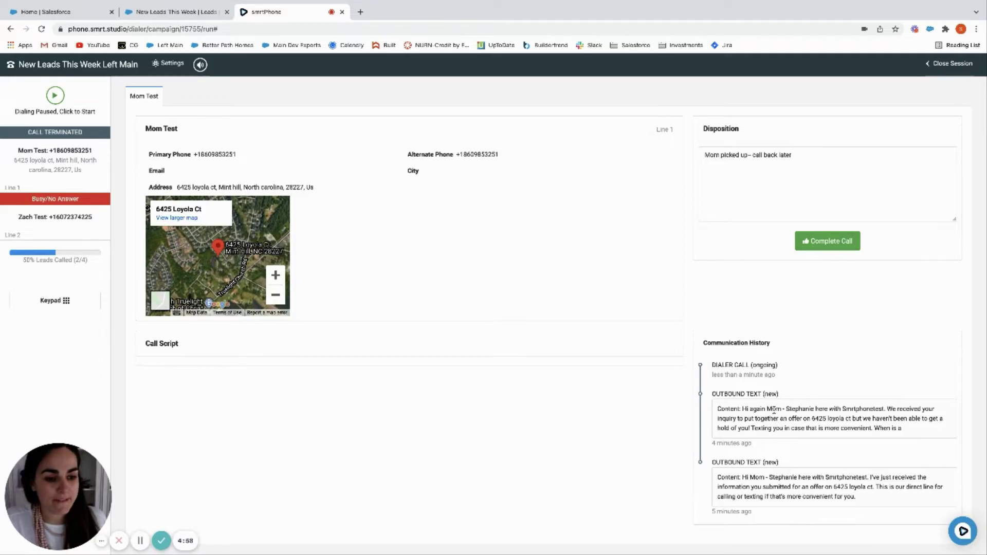
{"action": "left_click_drag", "start_coordinate": [722, 407], "coordinate": [927, 435]}
{"action": "left_click", "coordinate": [830, 252]}
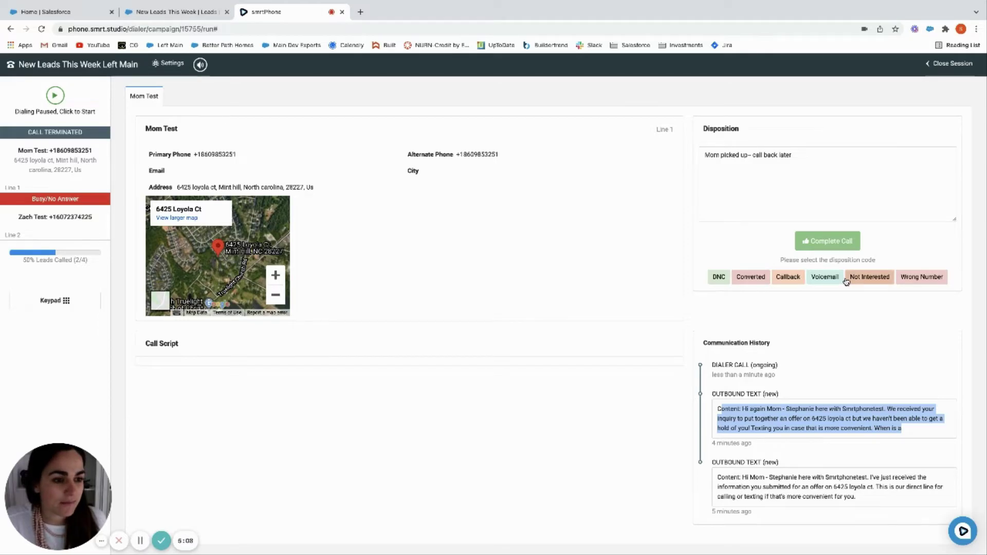
{"action": "left_click", "coordinate": [789, 282]}
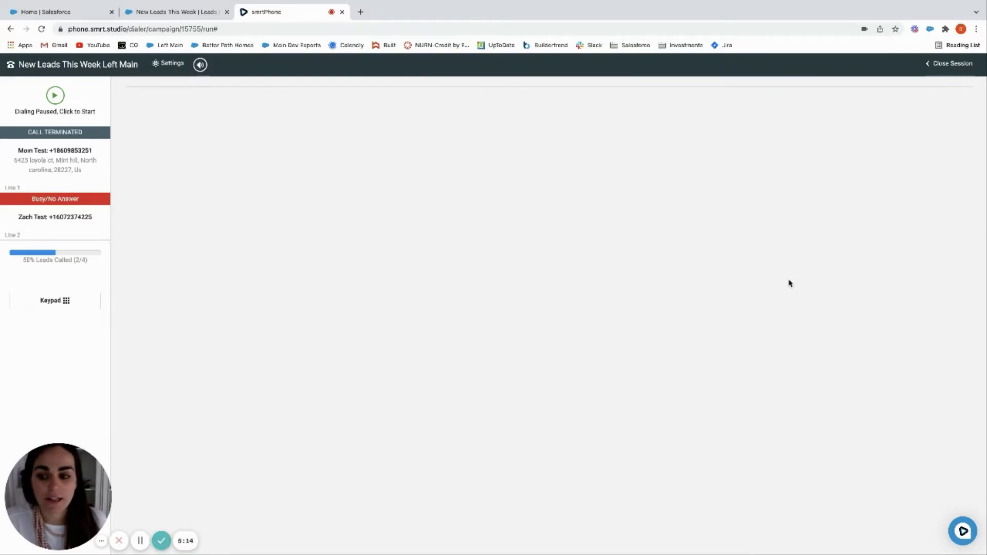
{"action": "left_click", "coordinate": [170, 63]}
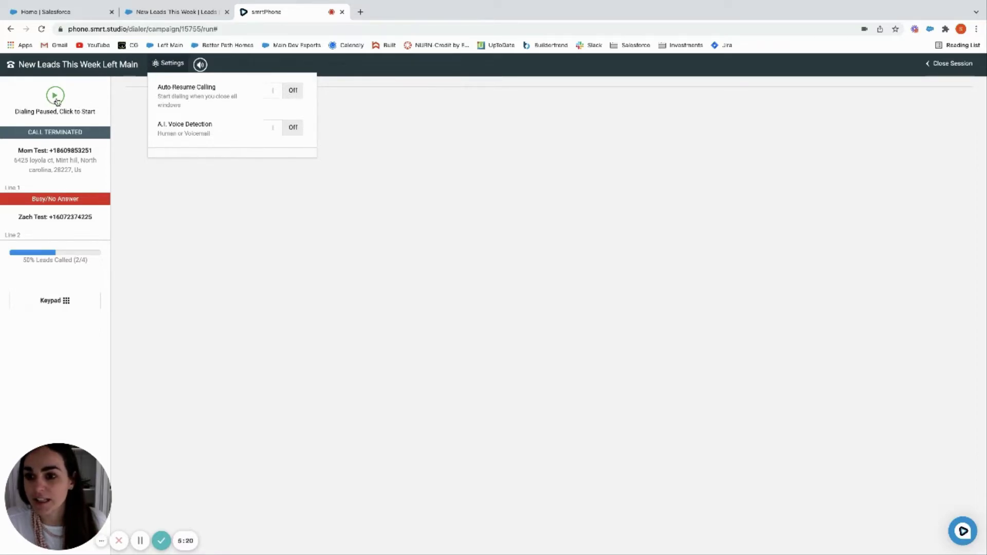
{"action": "left_click", "coordinate": [285, 96]}
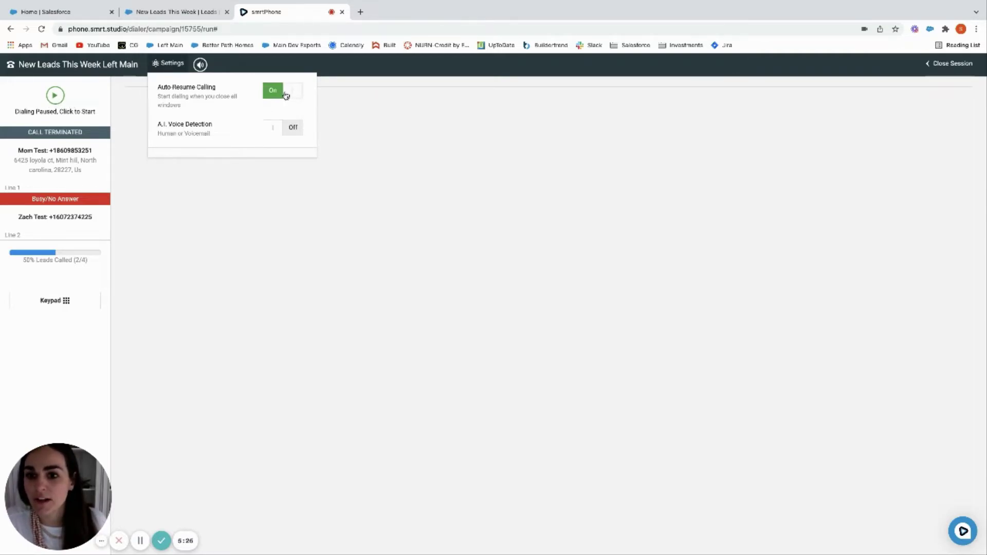
{"action": "left_click", "coordinate": [270, 131]}
{"action": "left_click", "coordinate": [283, 129]}
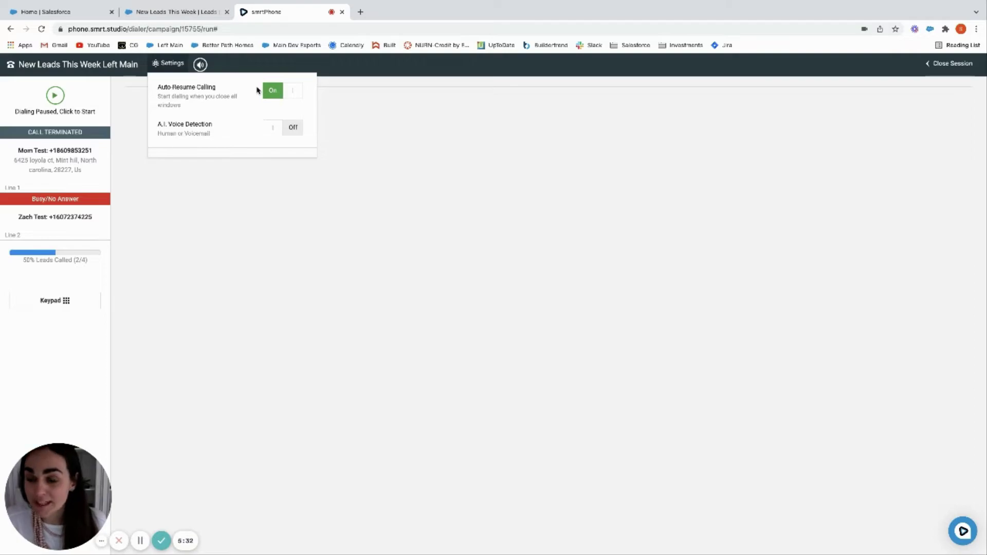
{"action": "left_click", "coordinate": [277, 92]}
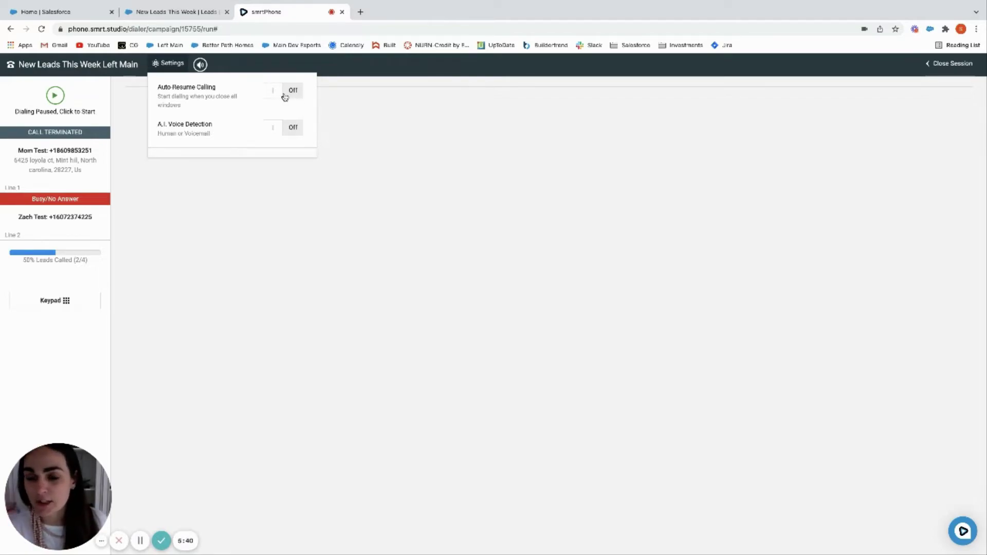
Resume dialing, hang up on Zach Test, and note 'test call'.
{"action": "left_click", "coordinate": [54, 97]}
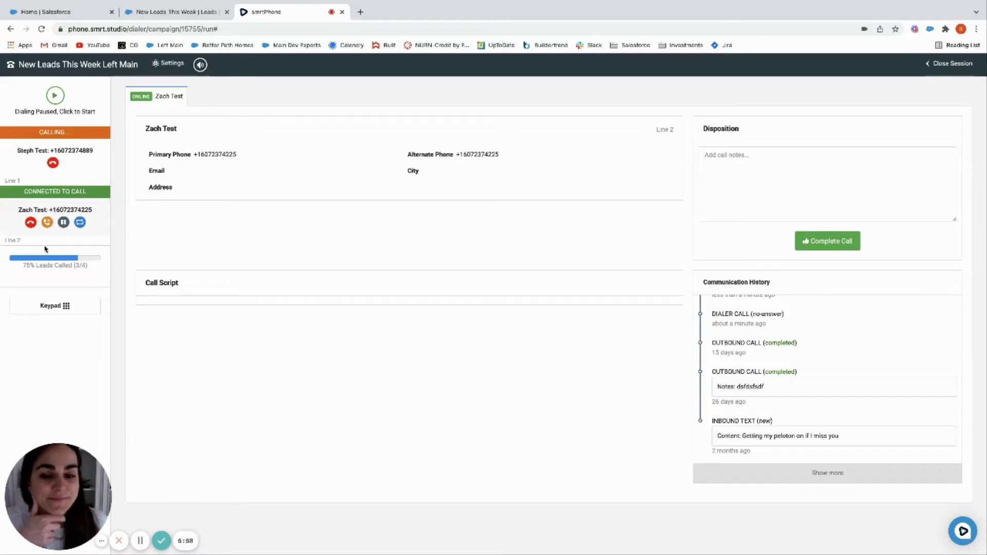
{"action": "left_click", "coordinate": [31, 224]}
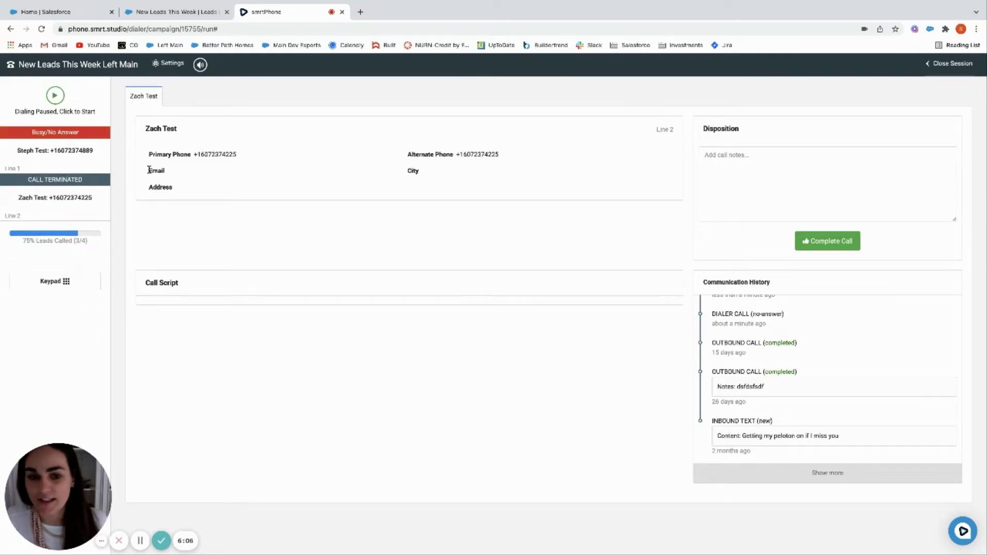
{"action": "left_click", "coordinate": [789, 163]}
{"action": "type", "text": "test call"}
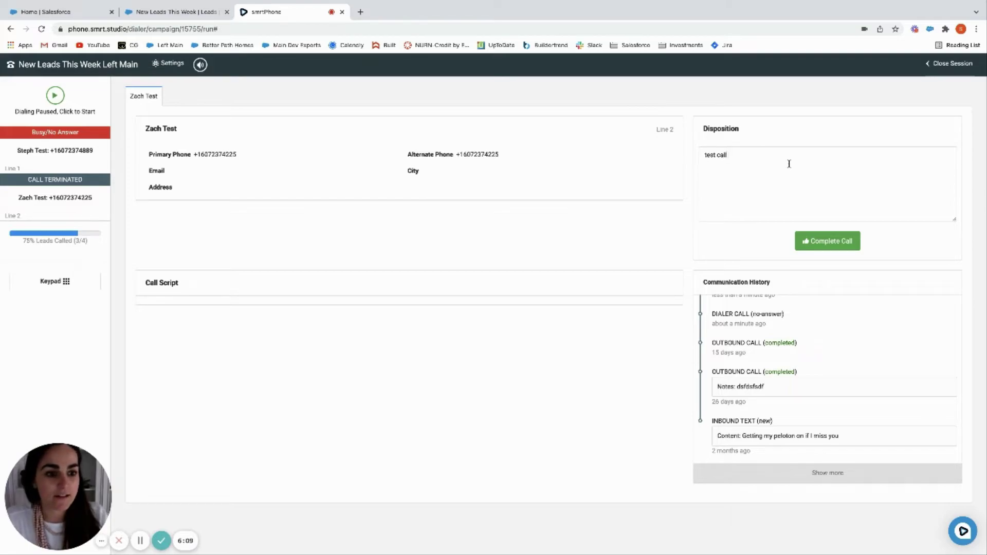
Complete Zach Test's call with the Callback disposition.
{"action": "left_click", "coordinate": [818, 240]}
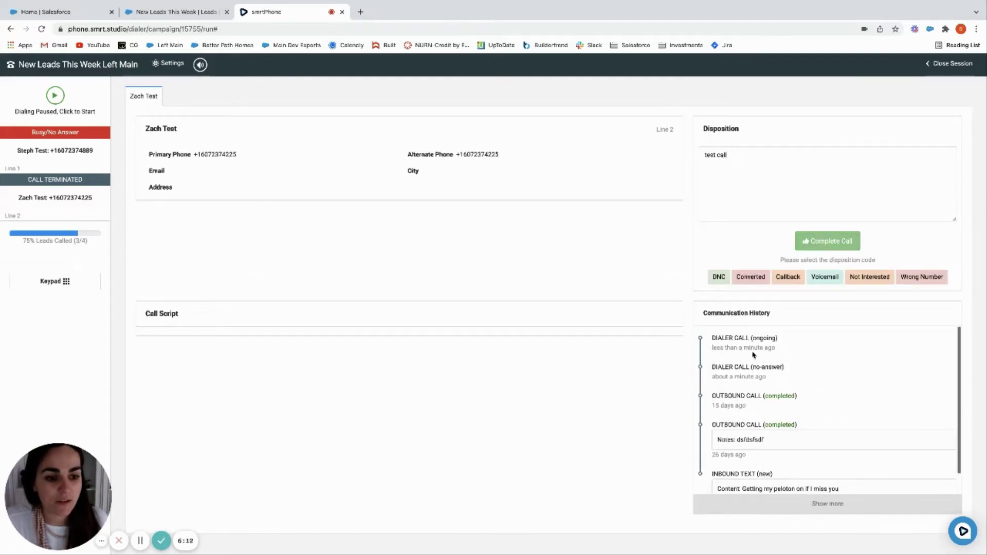
{"action": "scroll", "coordinate": [765, 414], "scroll_direction": "down", "scroll_amount": 1}
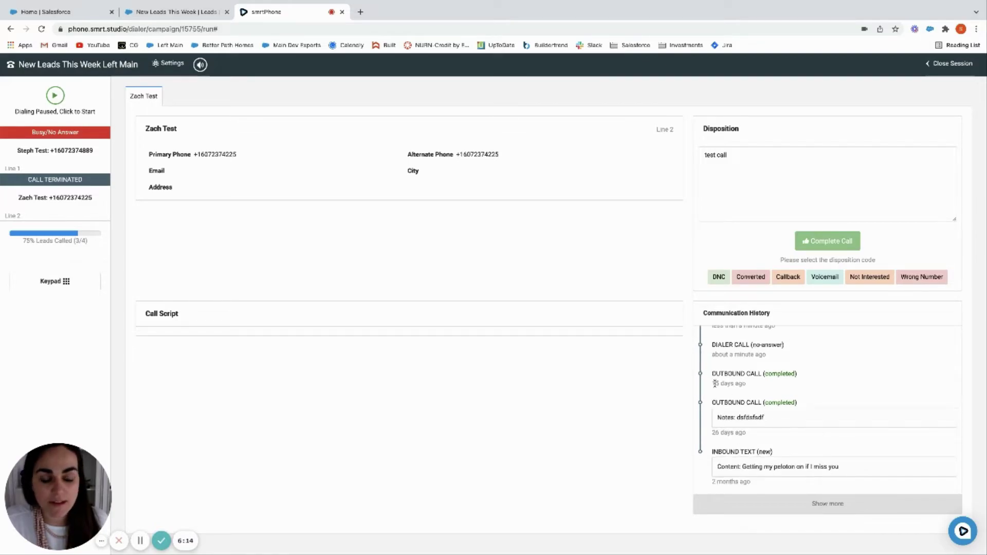
{"action": "scroll", "coordinate": [776, 390], "scroll_direction": "up", "scroll_amount": 1}
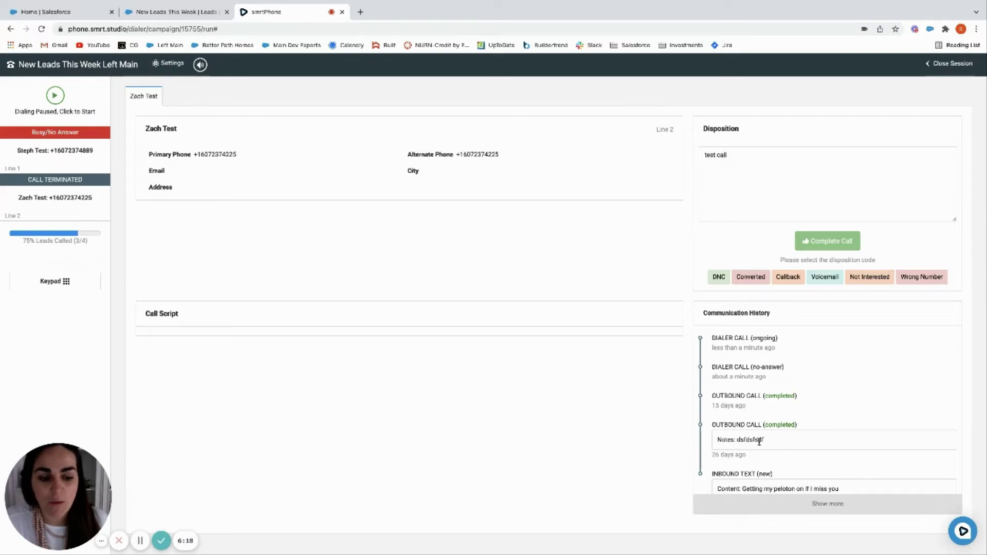
{"action": "scroll", "coordinate": [748, 438], "scroll_direction": "down", "scroll_amount": 1}
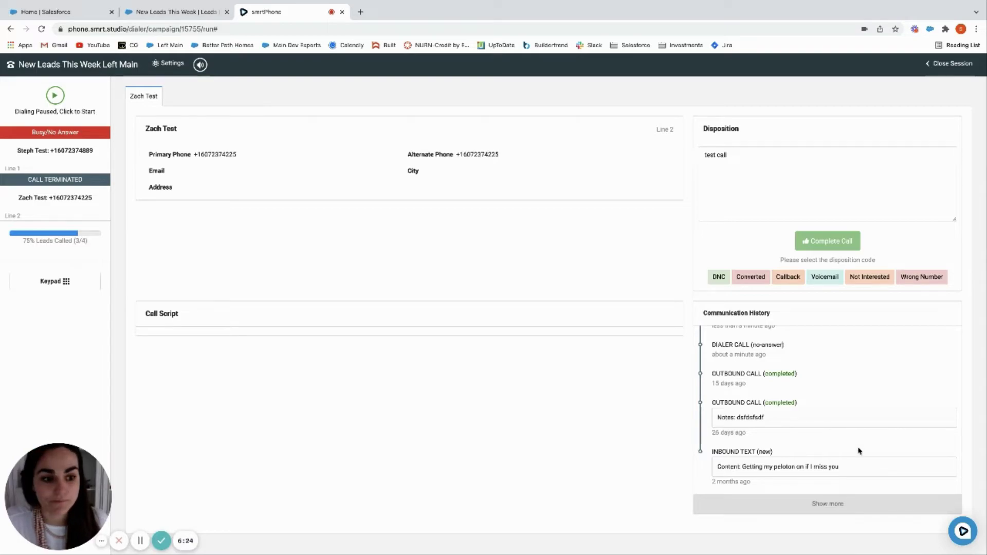
{"action": "scroll", "coordinate": [819, 370], "scroll_direction": "up", "scroll_amount": 1}
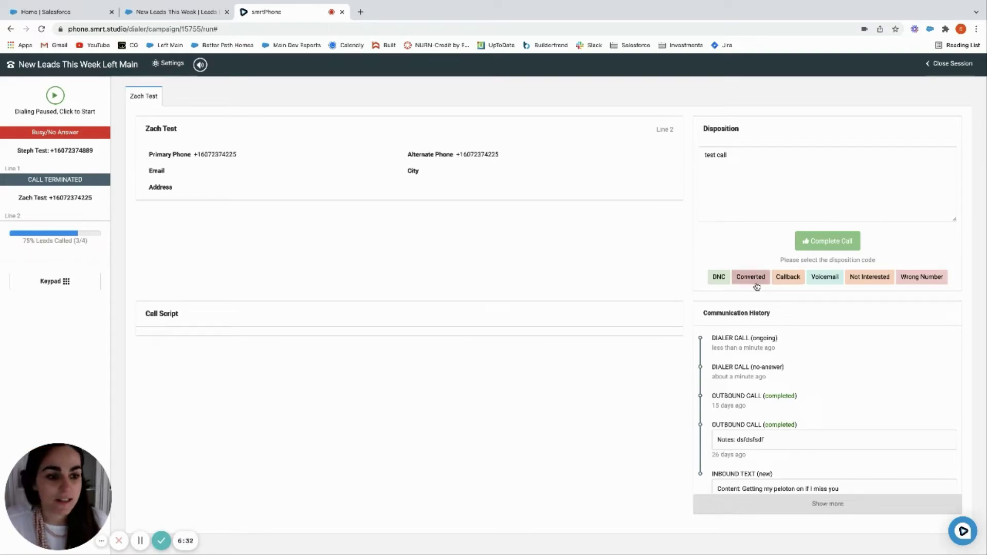
{"action": "left_click", "coordinate": [774, 282]}
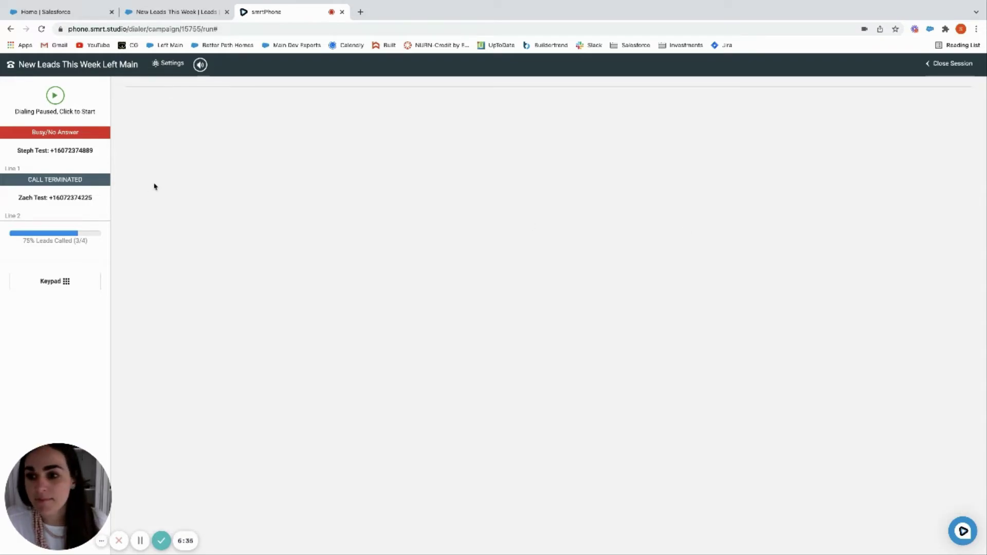
Resume dialing, hang up on Liviu Testcontact, and note 'voicemail'.
{"action": "left_click", "coordinate": [55, 95]}
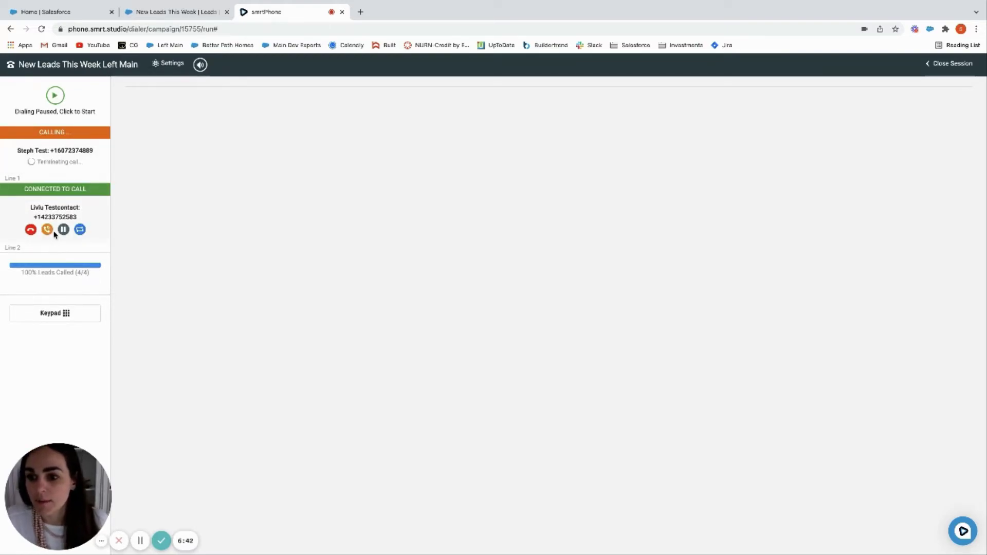
{"action": "left_click", "coordinate": [31, 220]}
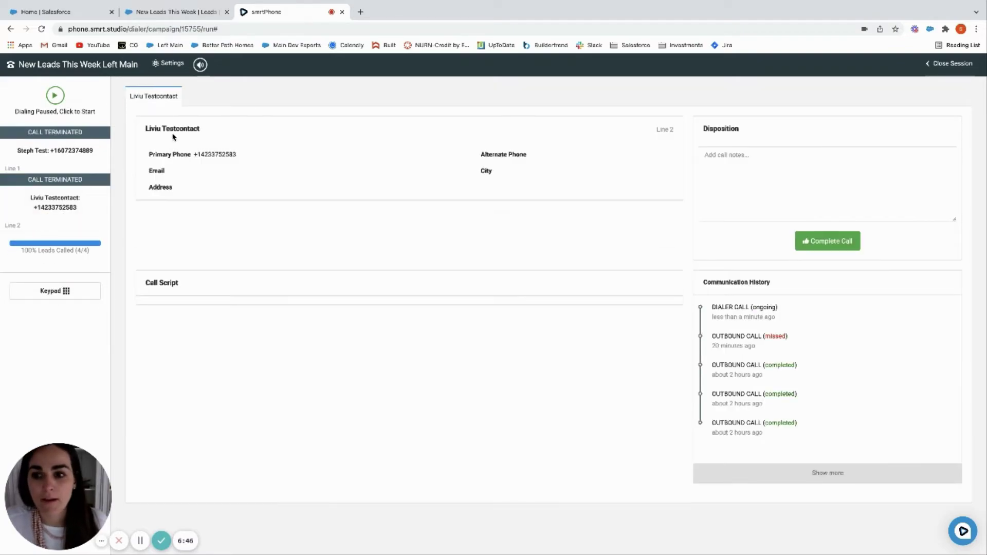
{"action": "left_click", "coordinate": [874, 198]}
{"action": "type", "text": "voicemail"}
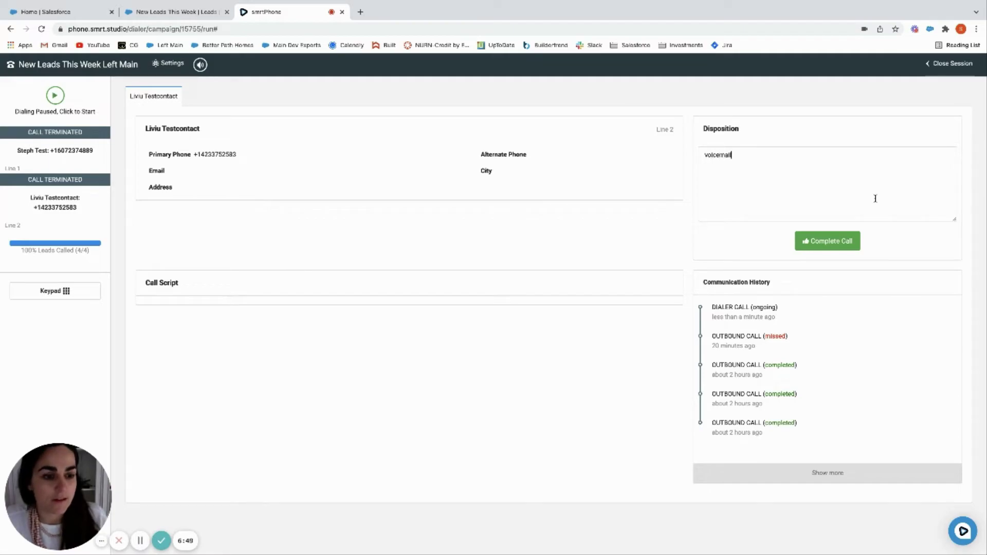
Complete the call as Voicemail and close the dialer session.
{"action": "left_click", "coordinate": [840, 244]}
{"action": "left_click", "coordinate": [824, 277]}
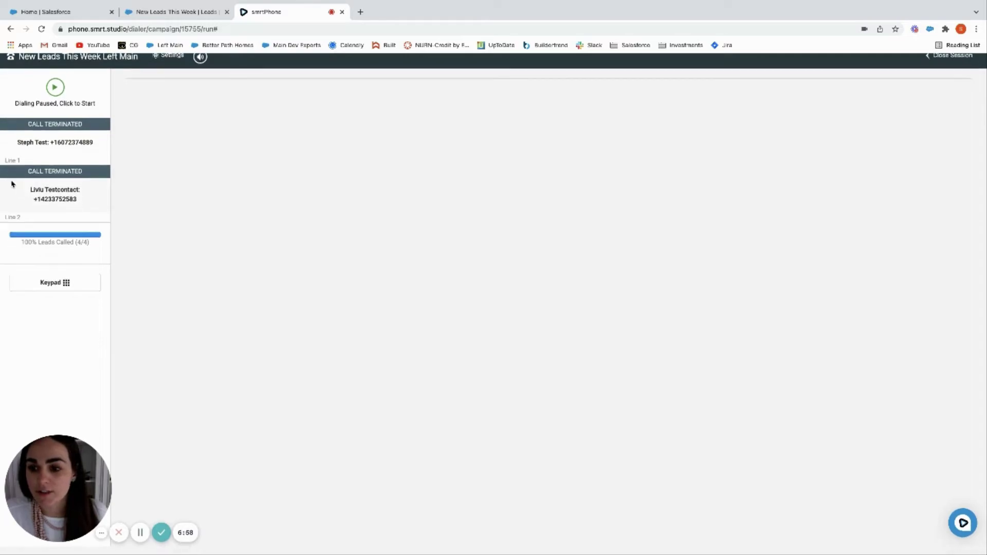
{"action": "mouse_move", "coordinate": [74, 505]}
{"action": "left_click_drag", "start_coordinate": [74, 505], "coordinate": [94, 492]}
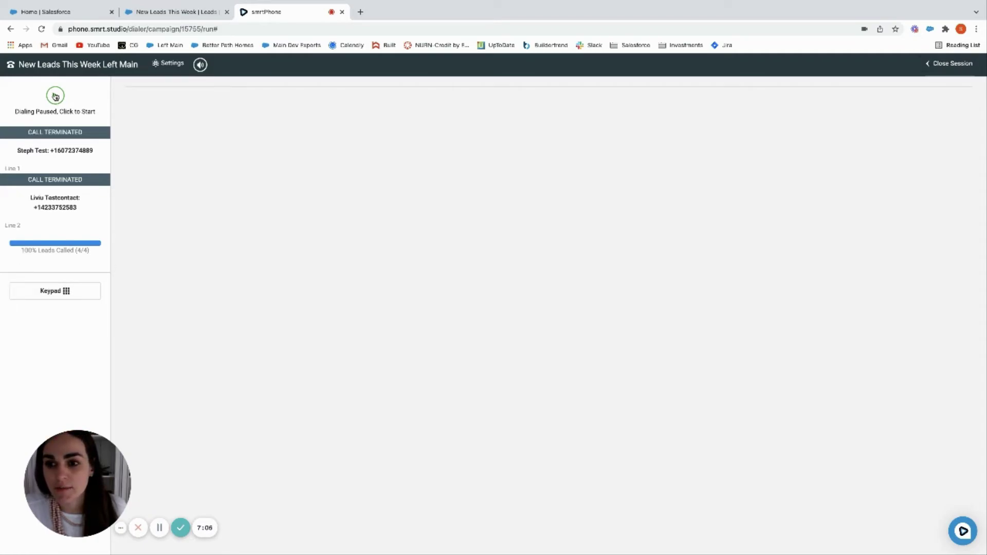
{"action": "left_click", "coordinate": [962, 70]}
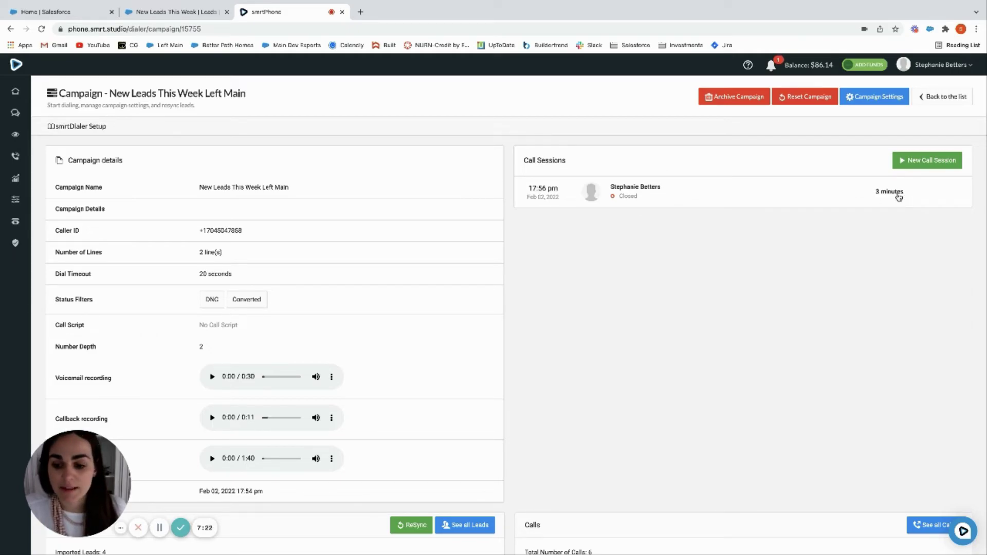
Scroll through the finished campaign's details and call session list.
{"action": "scroll", "coordinate": [708, 311], "scroll_direction": "down", "scroll_amount": 1}
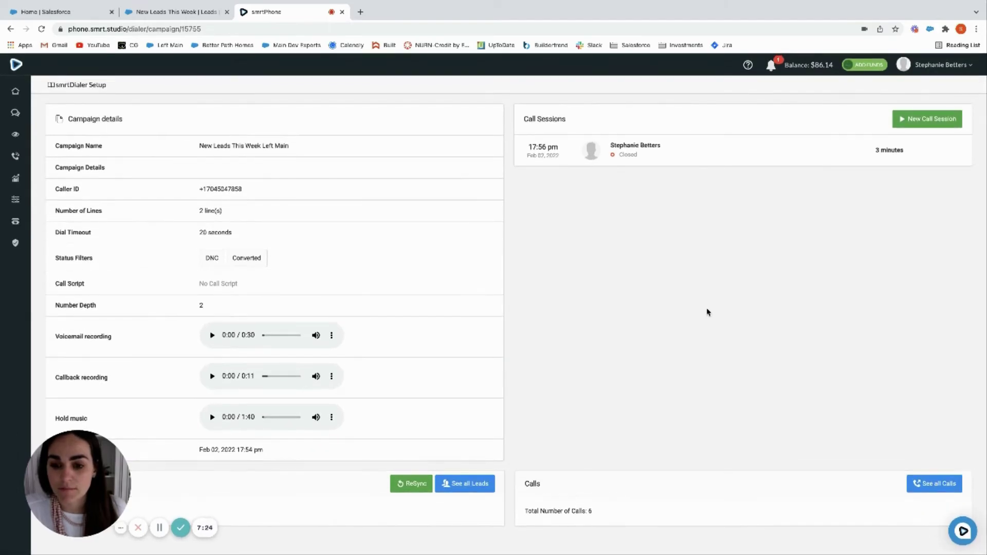
{"action": "scroll", "coordinate": [677, 300], "scroll_direction": "up", "scroll_amount": 1}
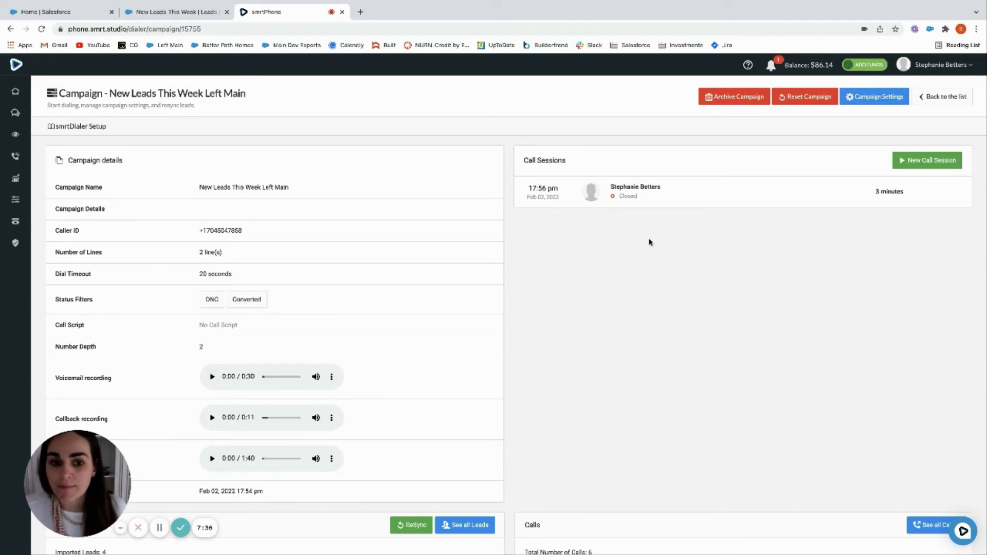
{"action": "mouse_move", "coordinate": [252, 306]}
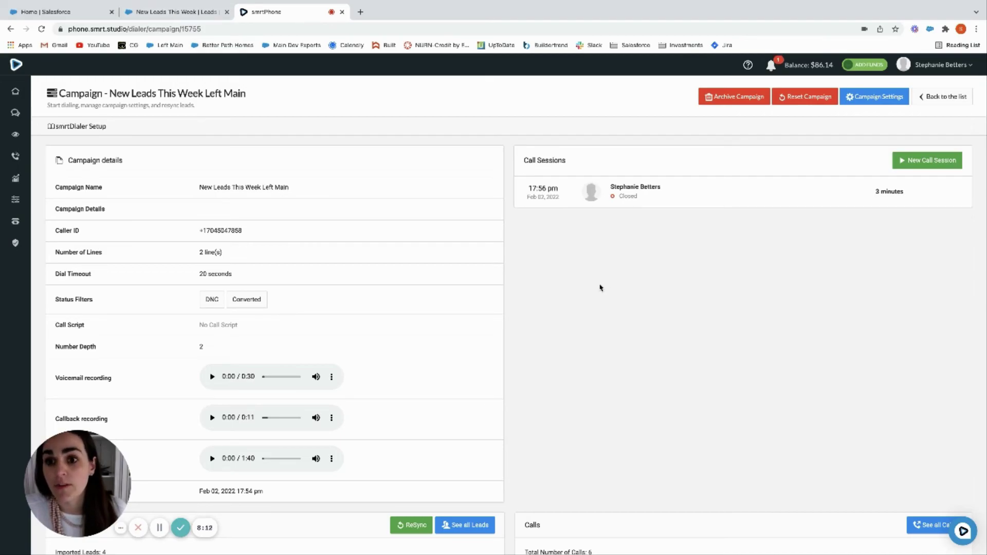
{"action": "scroll", "coordinate": [590, 291], "scroll_direction": "down", "scroll_amount": 1}
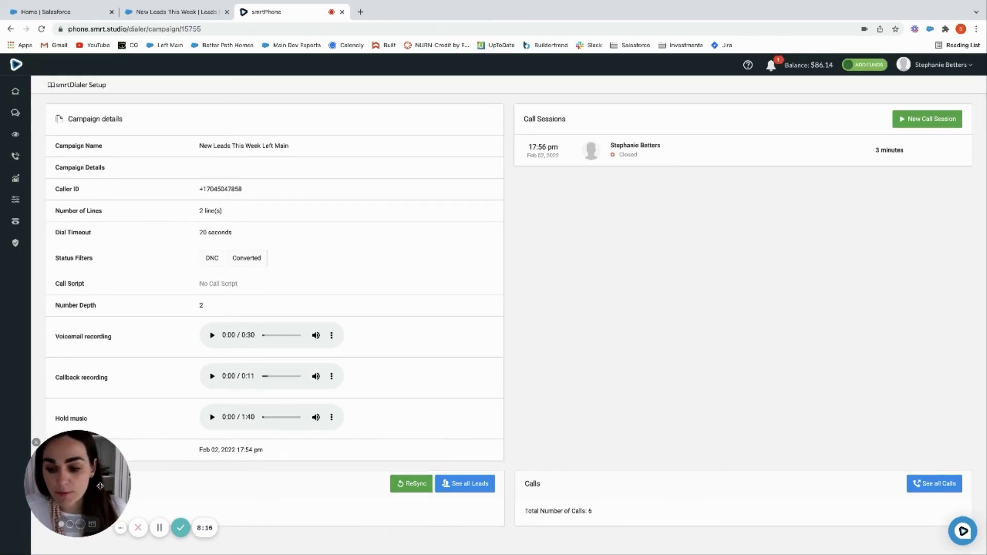
{"action": "mouse_move", "coordinate": [84, 473]}
{"action": "left_click_drag", "start_coordinate": [84, 473], "coordinate": [67, 268]}
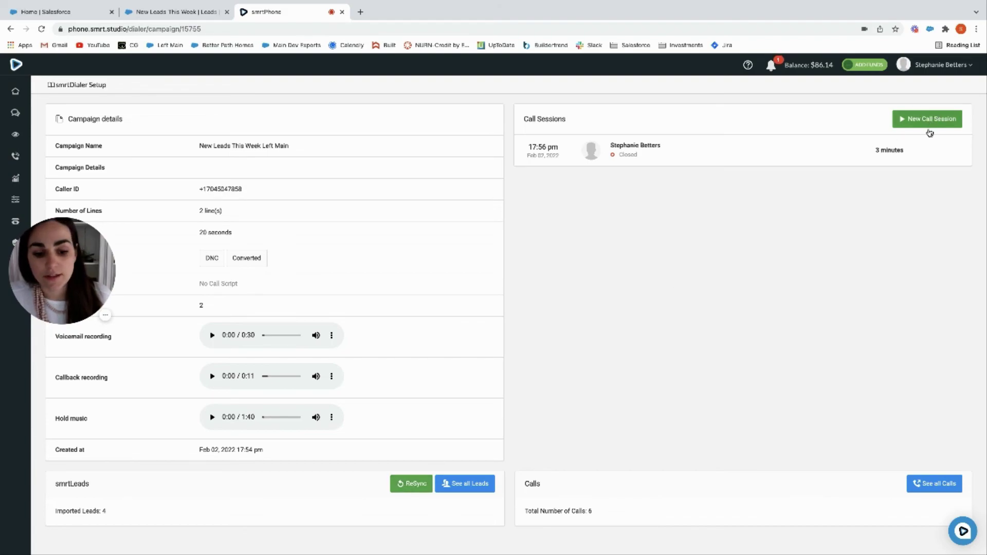
Bring up the Salesforce New Leads This Week list with the list-view dropdown closed.
{"action": "scroll", "coordinate": [653, 445], "scroll_direction": "down", "scroll_amount": 1}
{"action": "left_click", "coordinate": [194, 12]}
{"action": "left_click", "coordinate": [194, 117]}
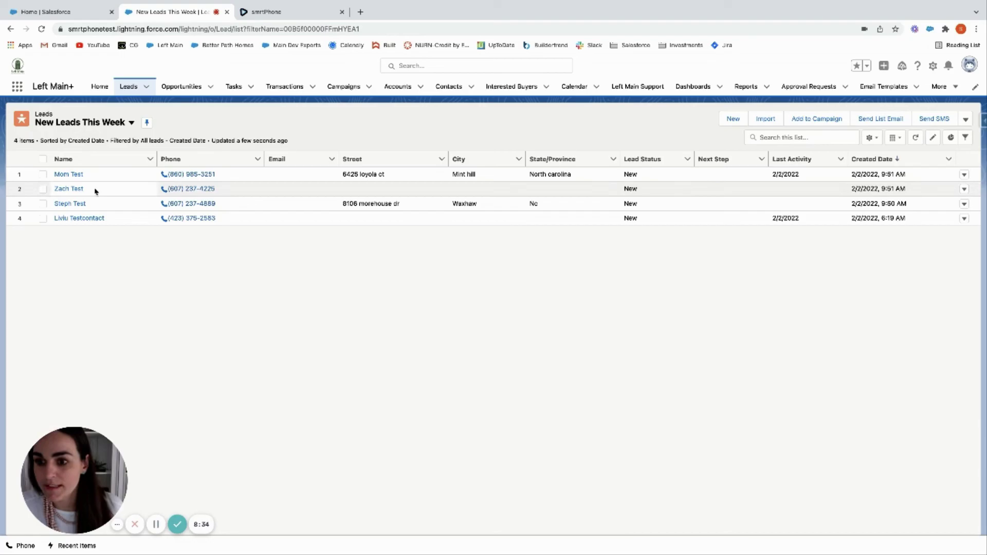
{"action": "left_click", "coordinate": [70, 175]}
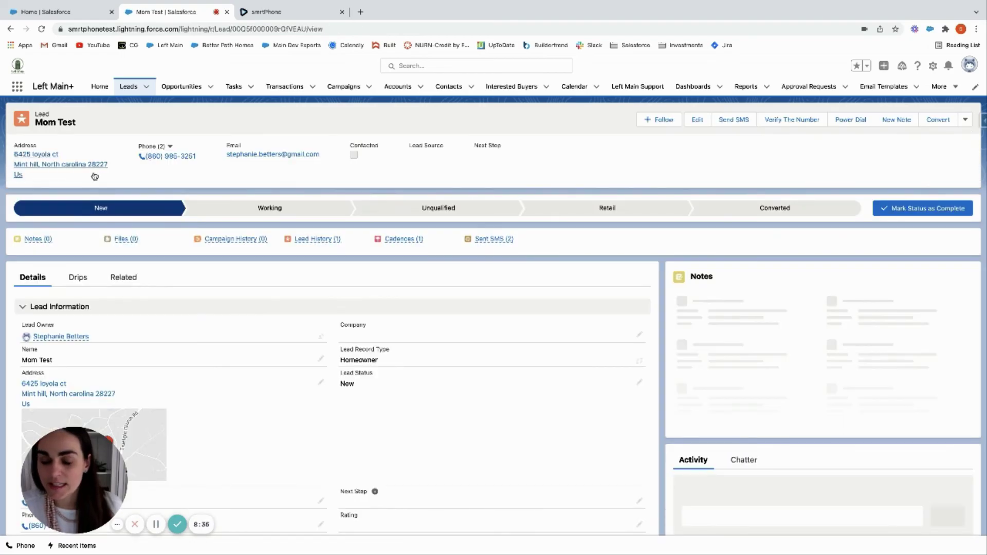
{"action": "scroll", "coordinate": [661, 308], "scroll_direction": "down", "scroll_amount": 3}
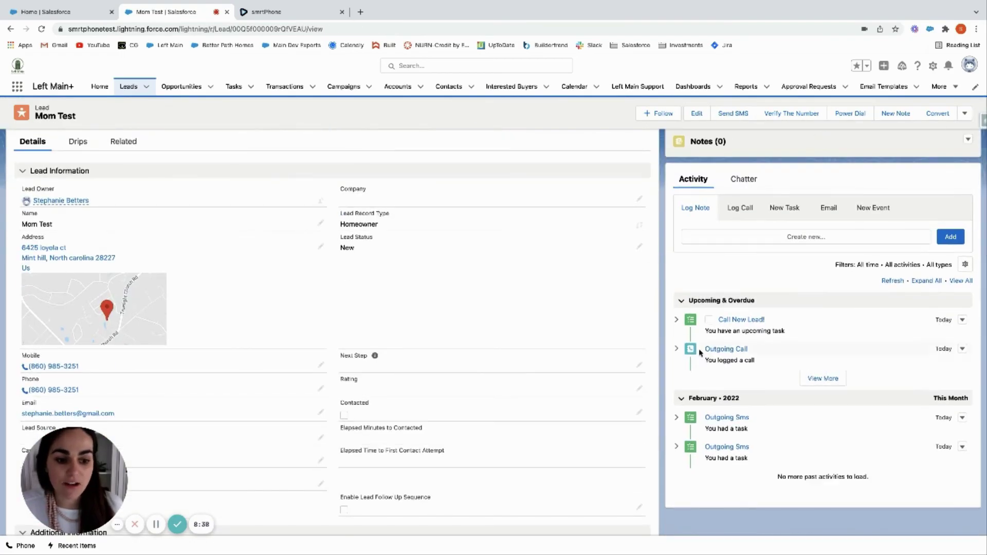
{"action": "left_click", "coordinate": [819, 378]}
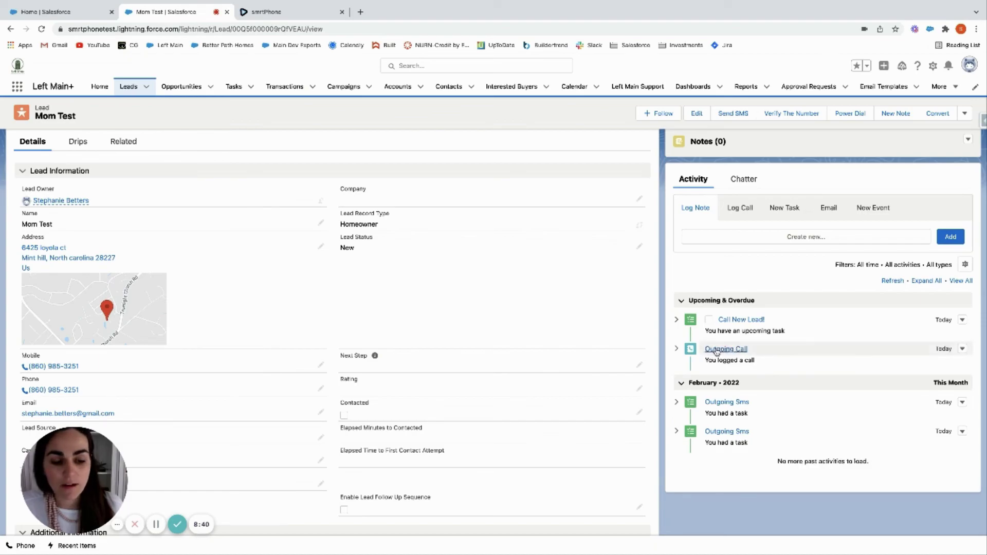
{"action": "left_click", "coordinate": [676, 349]}
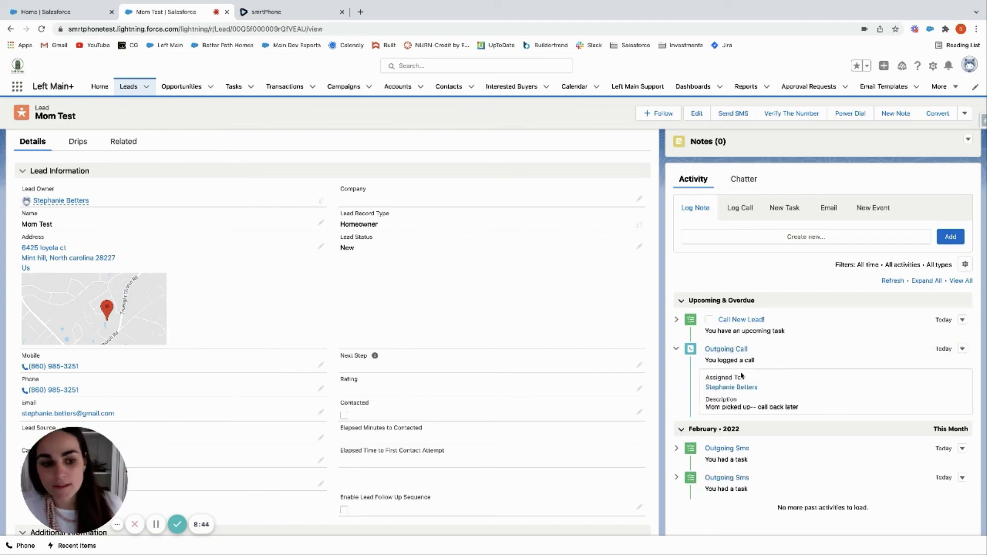
{"action": "left_click", "coordinate": [727, 350]}
{"action": "scroll", "coordinate": [504, 342], "scroll_direction": "down", "scroll_amount": 3}
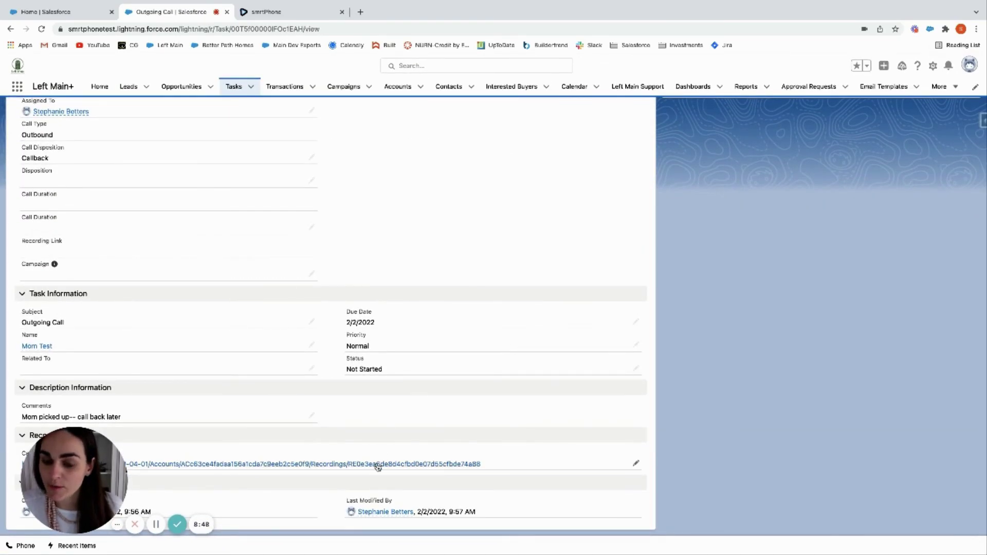
{"action": "scroll", "coordinate": [370, 256], "scroll_direction": "up", "scroll_amount": 3}
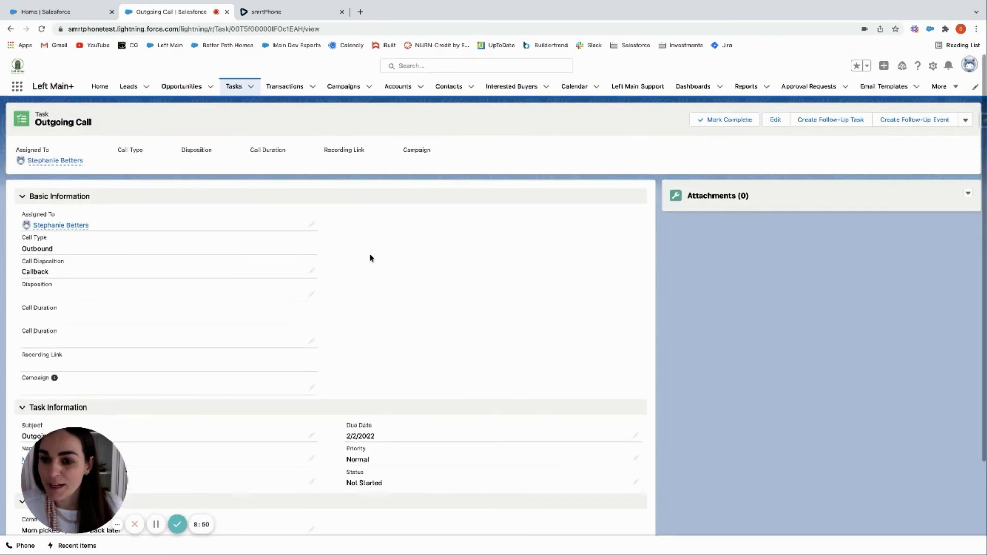
{"action": "left_click", "coordinate": [232, 87]}
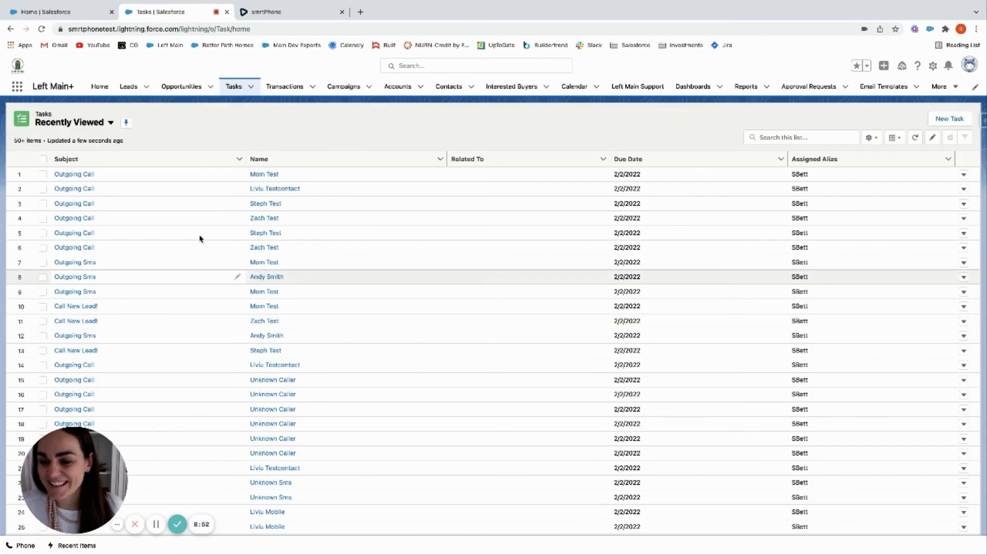
{"action": "left_click", "coordinate": [129, 87]}
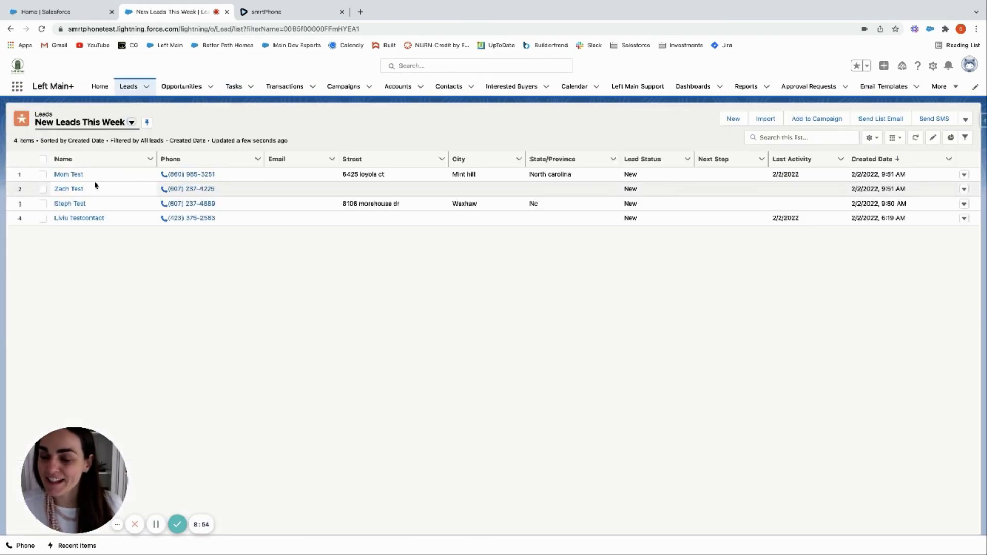